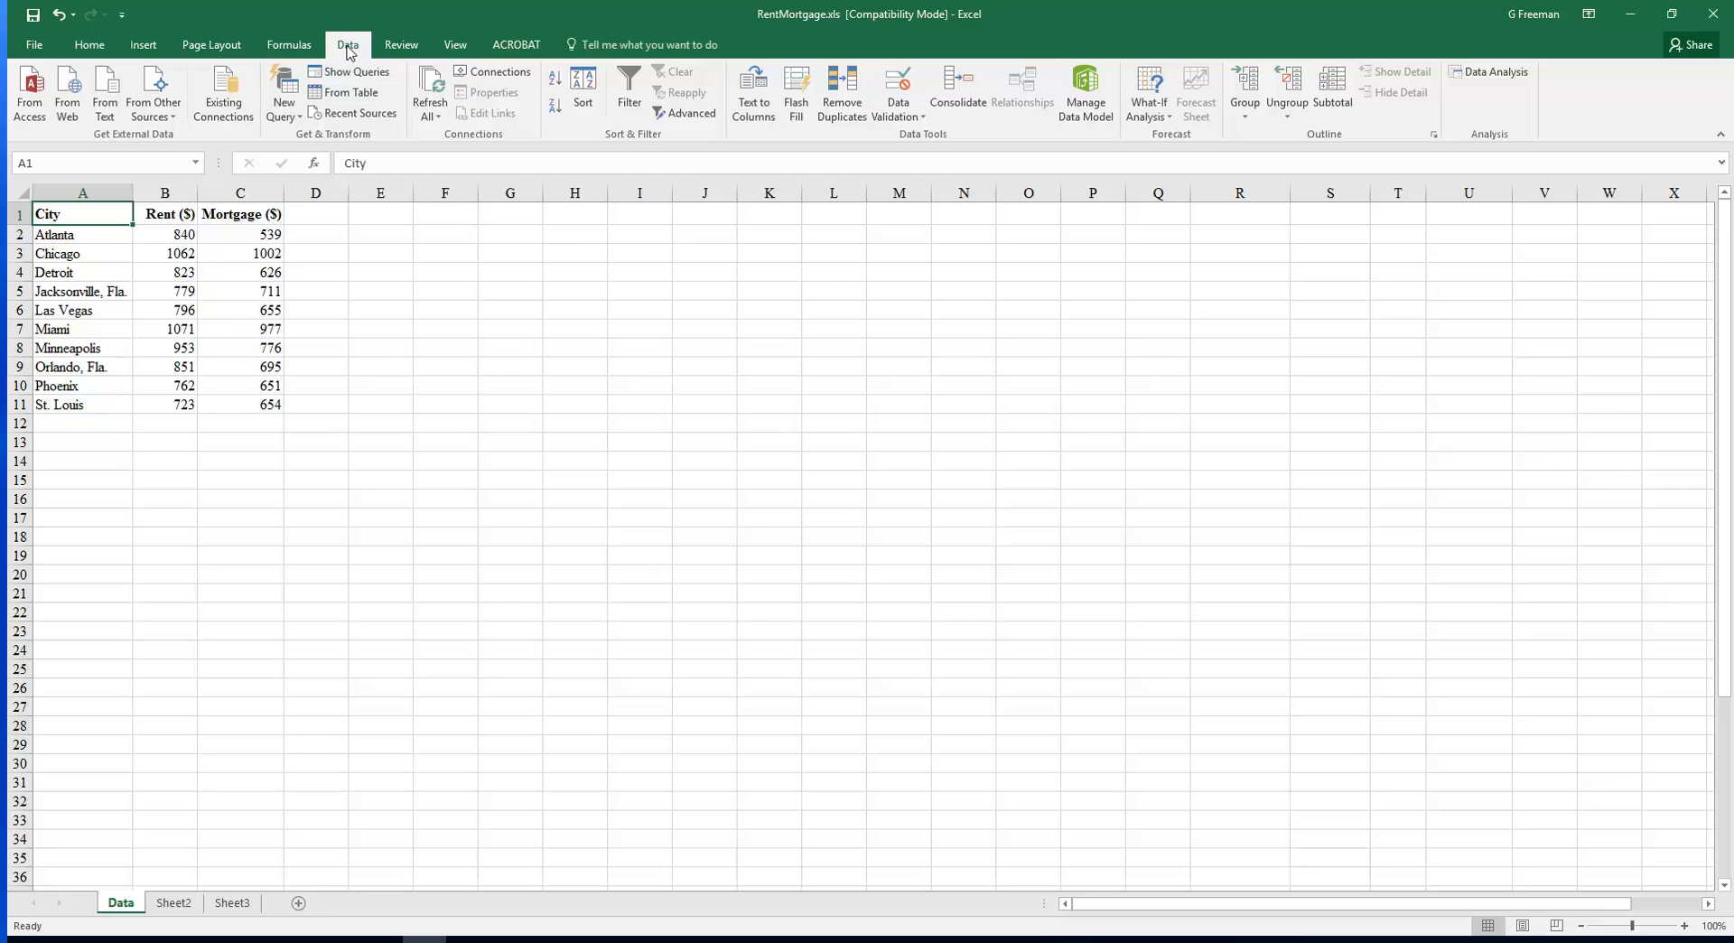
Open the Regression tool from the Data Analysis tools list
{"action": "left_click", "coordinate": [1488, 81]}
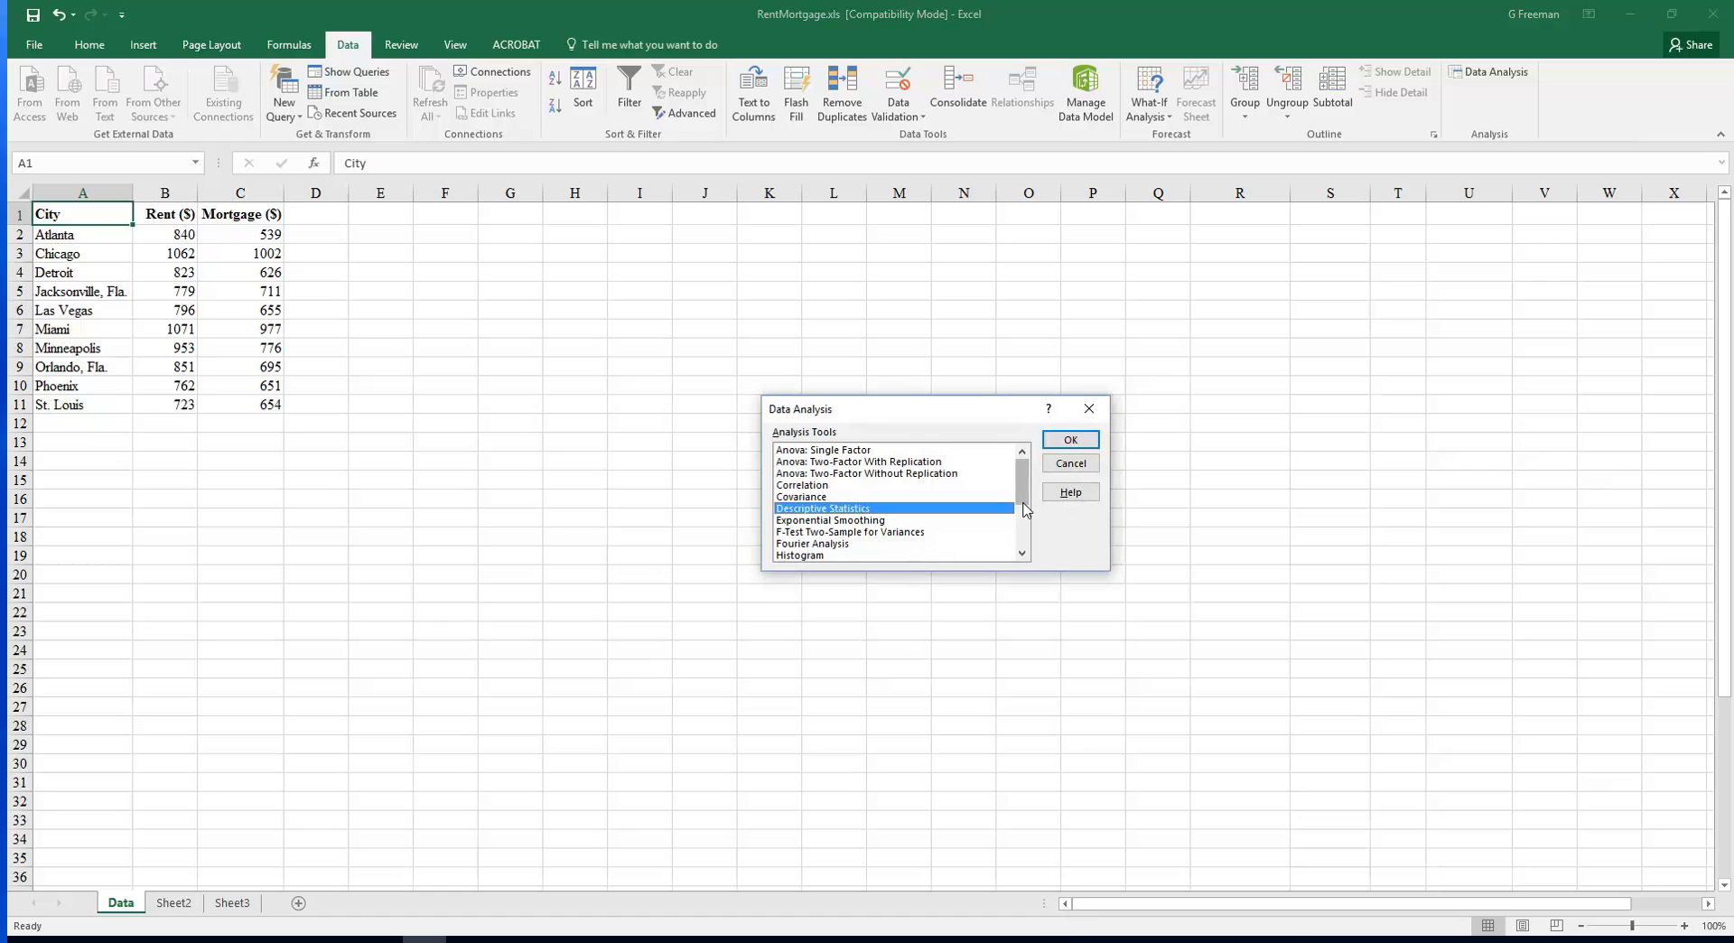
{"action": "left_click_drag", "start_coordinate": [1024, 495], "coordinate": [1023, 530]}
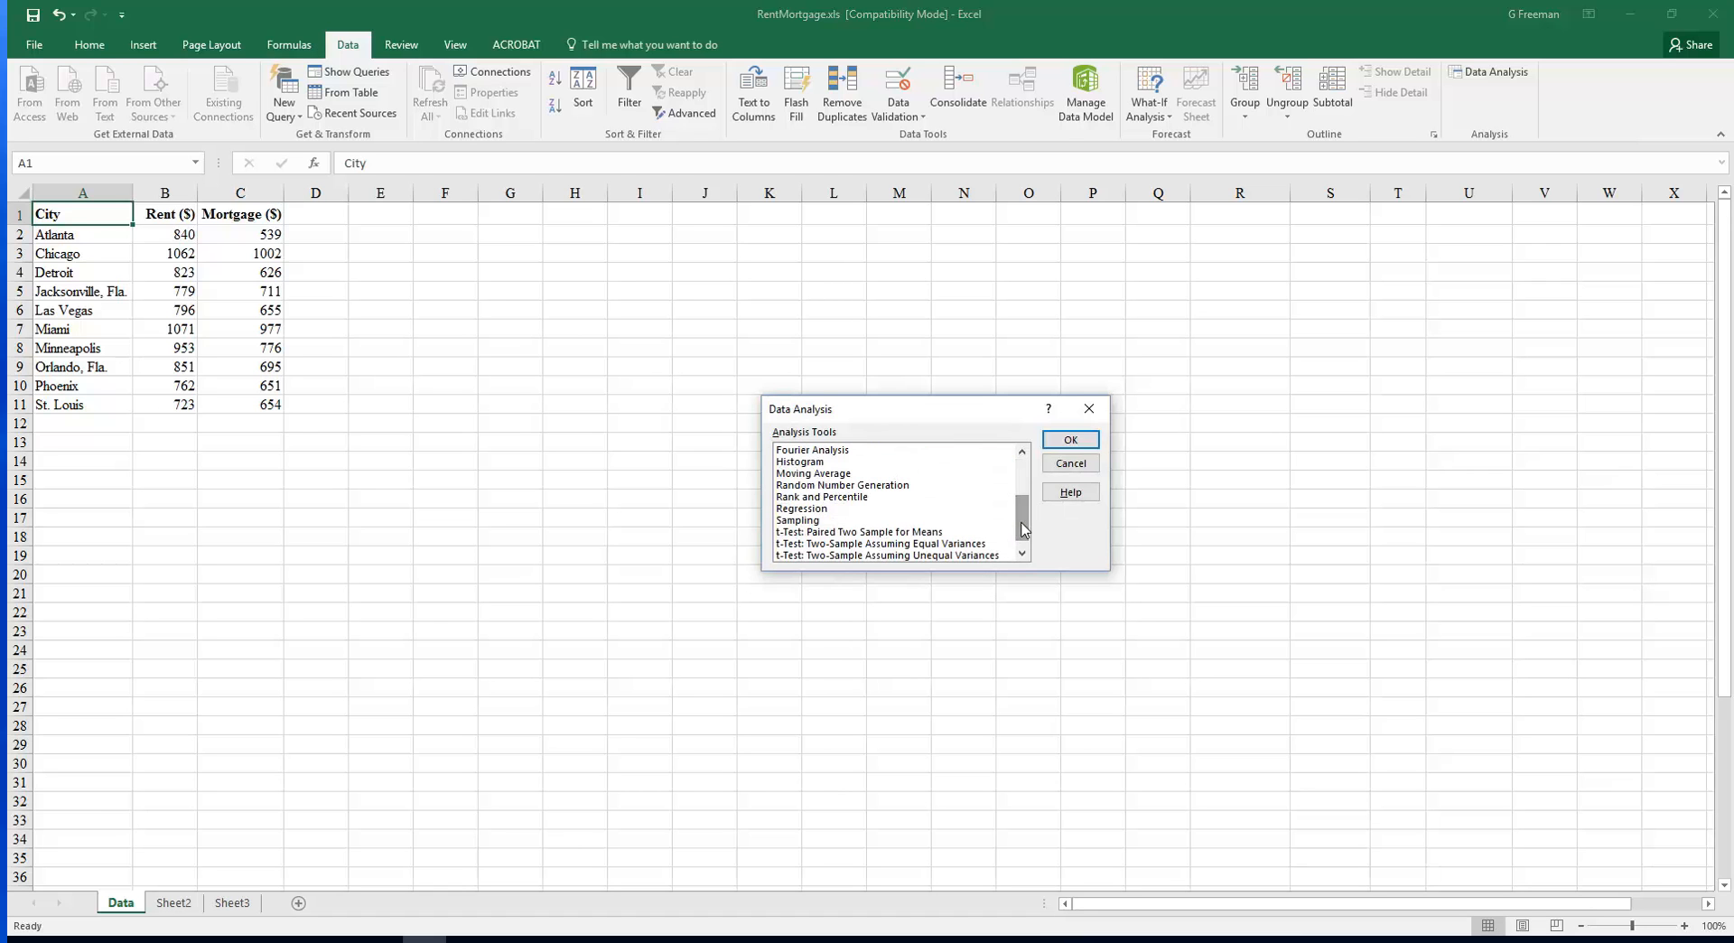
{"action": "left_click", "coordinate": [823, 510]}
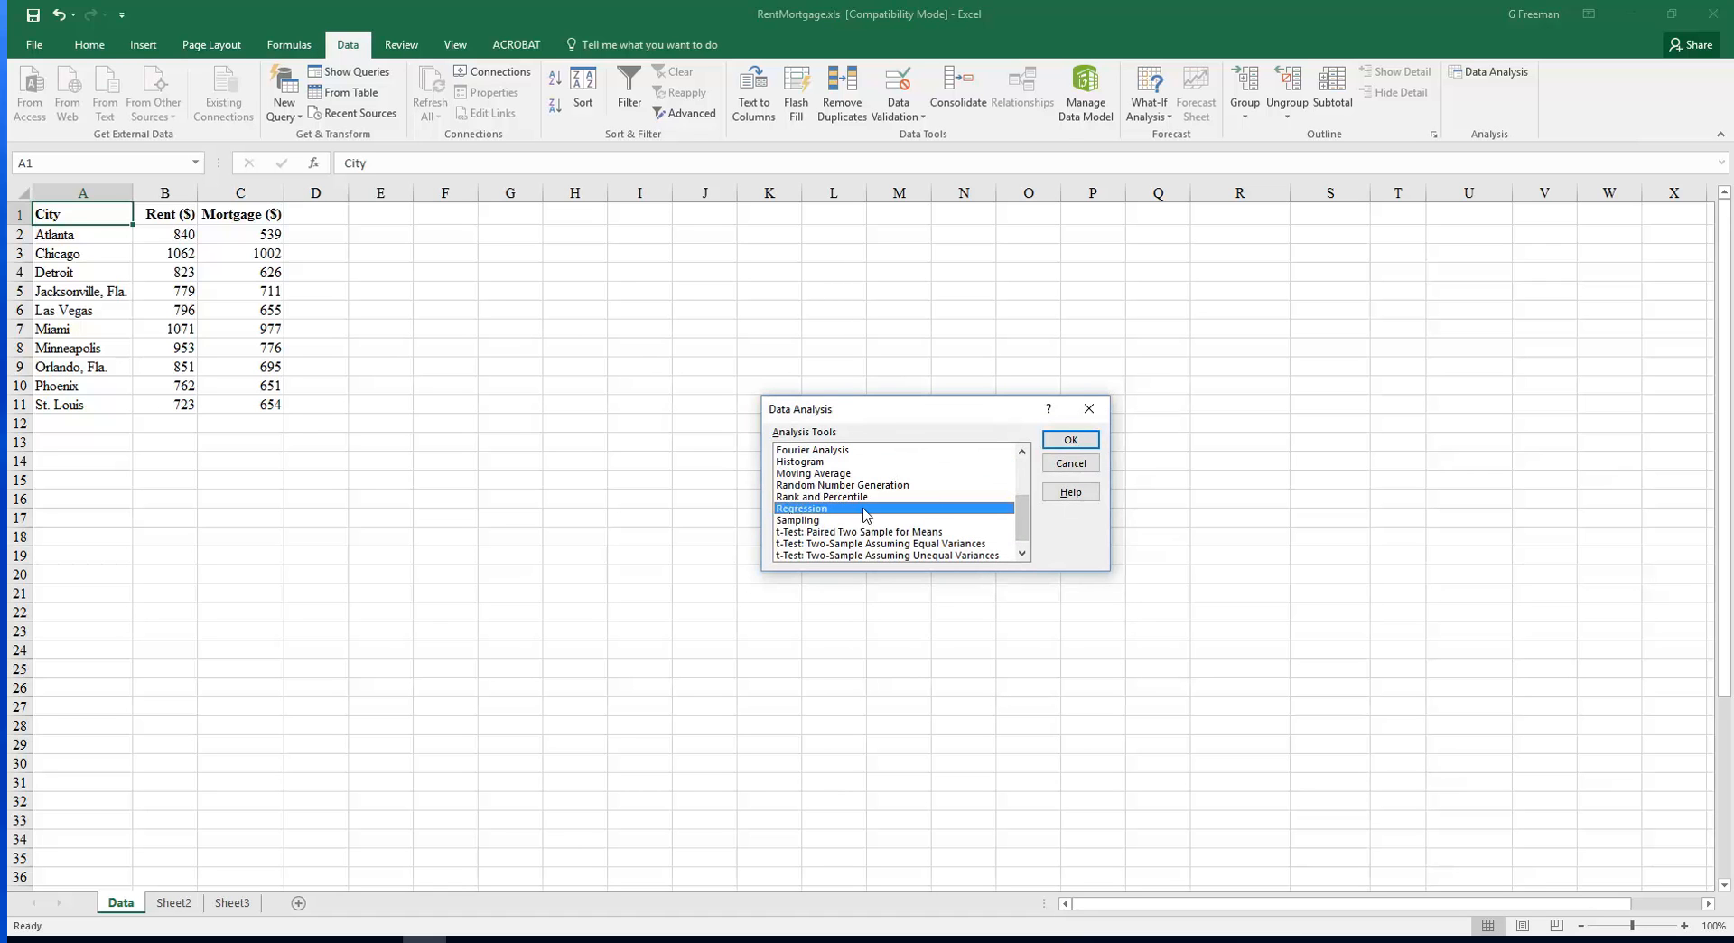
{"action": "left_click", "coordinate": [1066, 441]}
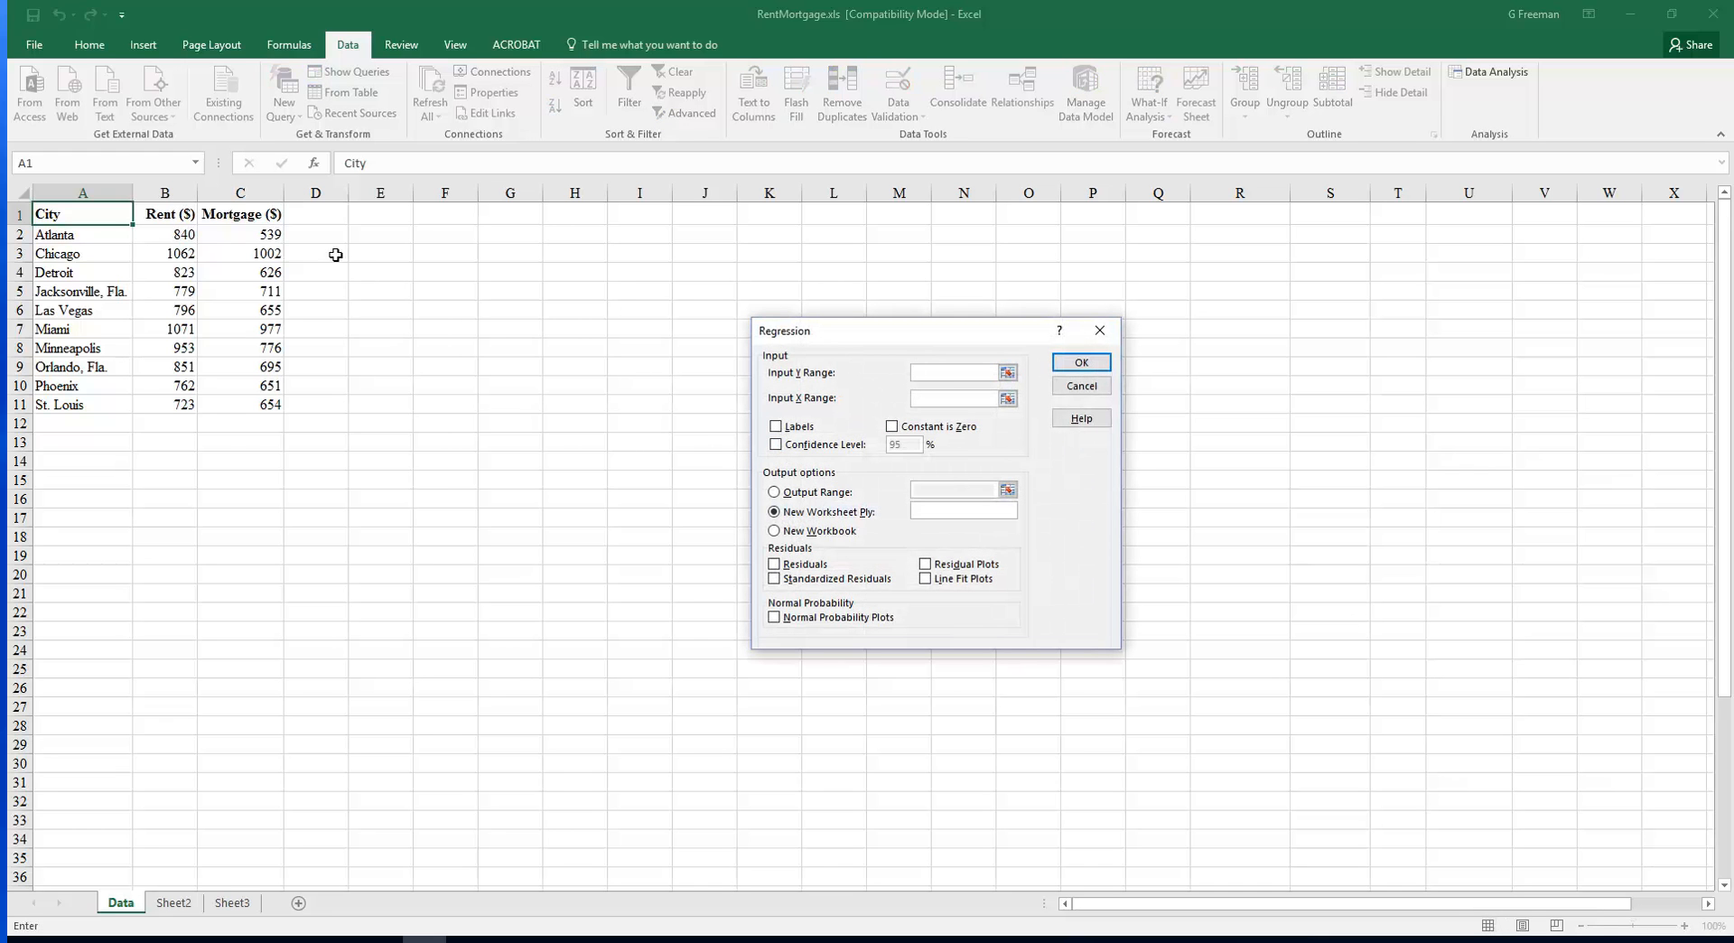
Set the Y input range to C1:C11 and the X input range to B1:B11, with labels included
{"action": "left_click_drag", "start_coordinate": [257, 213], "coordinate": [256, 403]}
{"action": "left_click", "coordinate": [941, 401]}
{"action": "left_click_drag", "start_coordinate": [181, 215], "coordinate": [181, 404]}
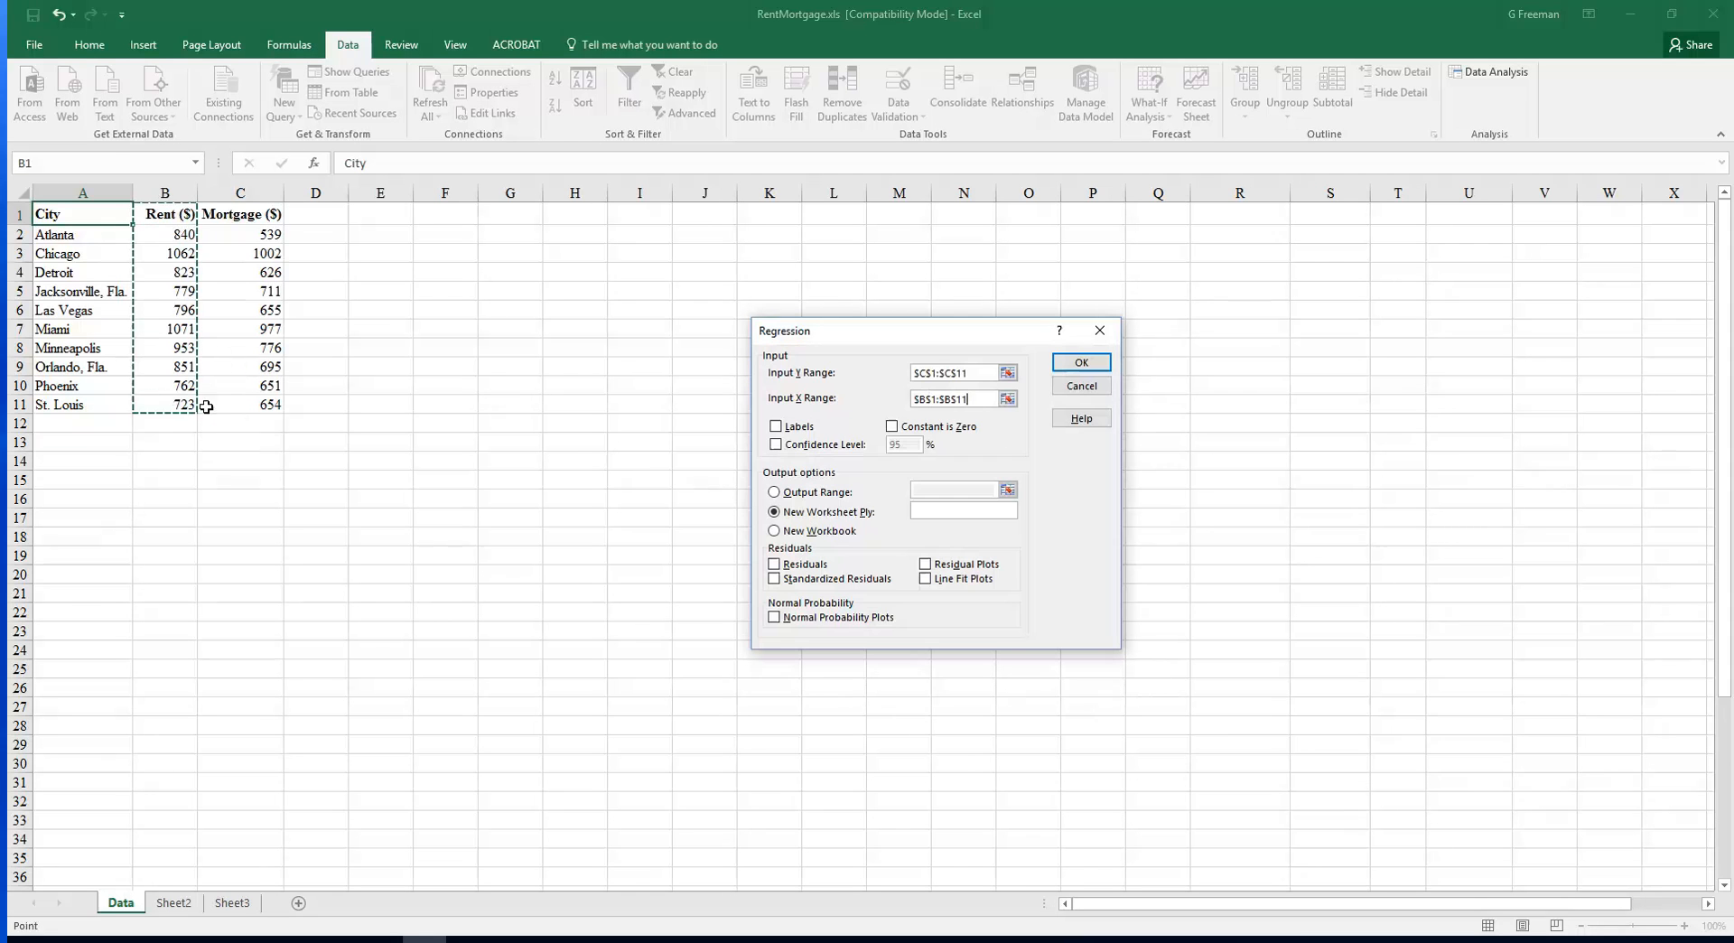
{"action": "left_click", "coordinate": [776, 426]}
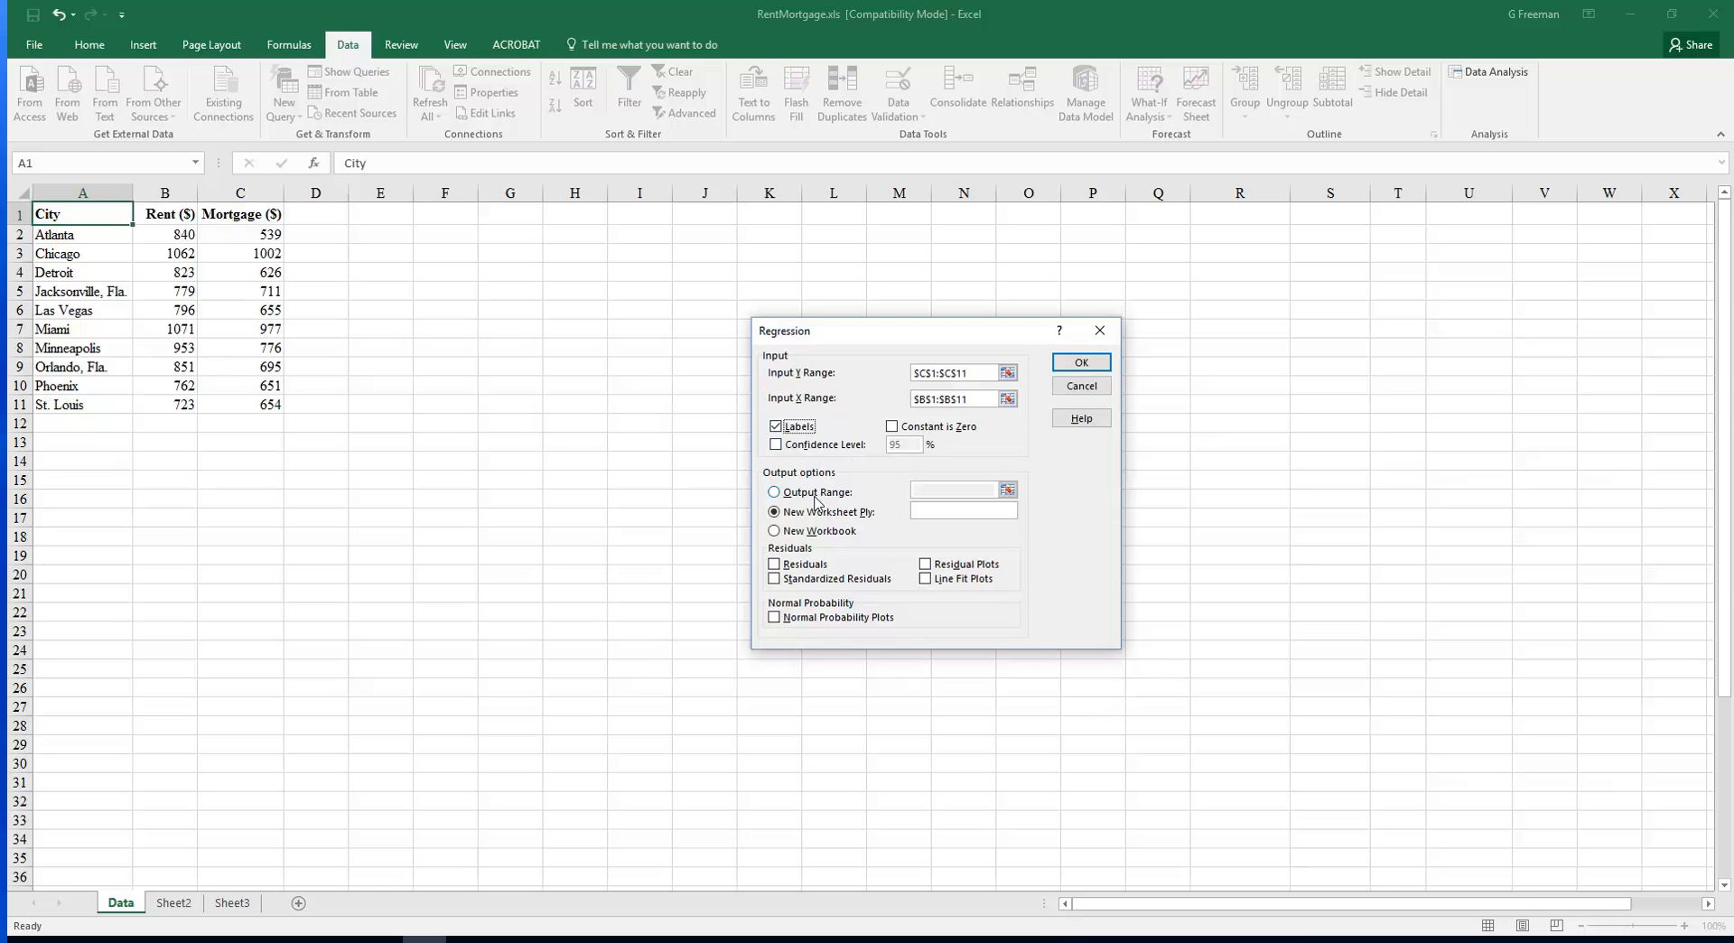
Send the output to cell A13, enable residual plots, and run the regression
{"action": "left_click", "coordinate": [774, 492]}
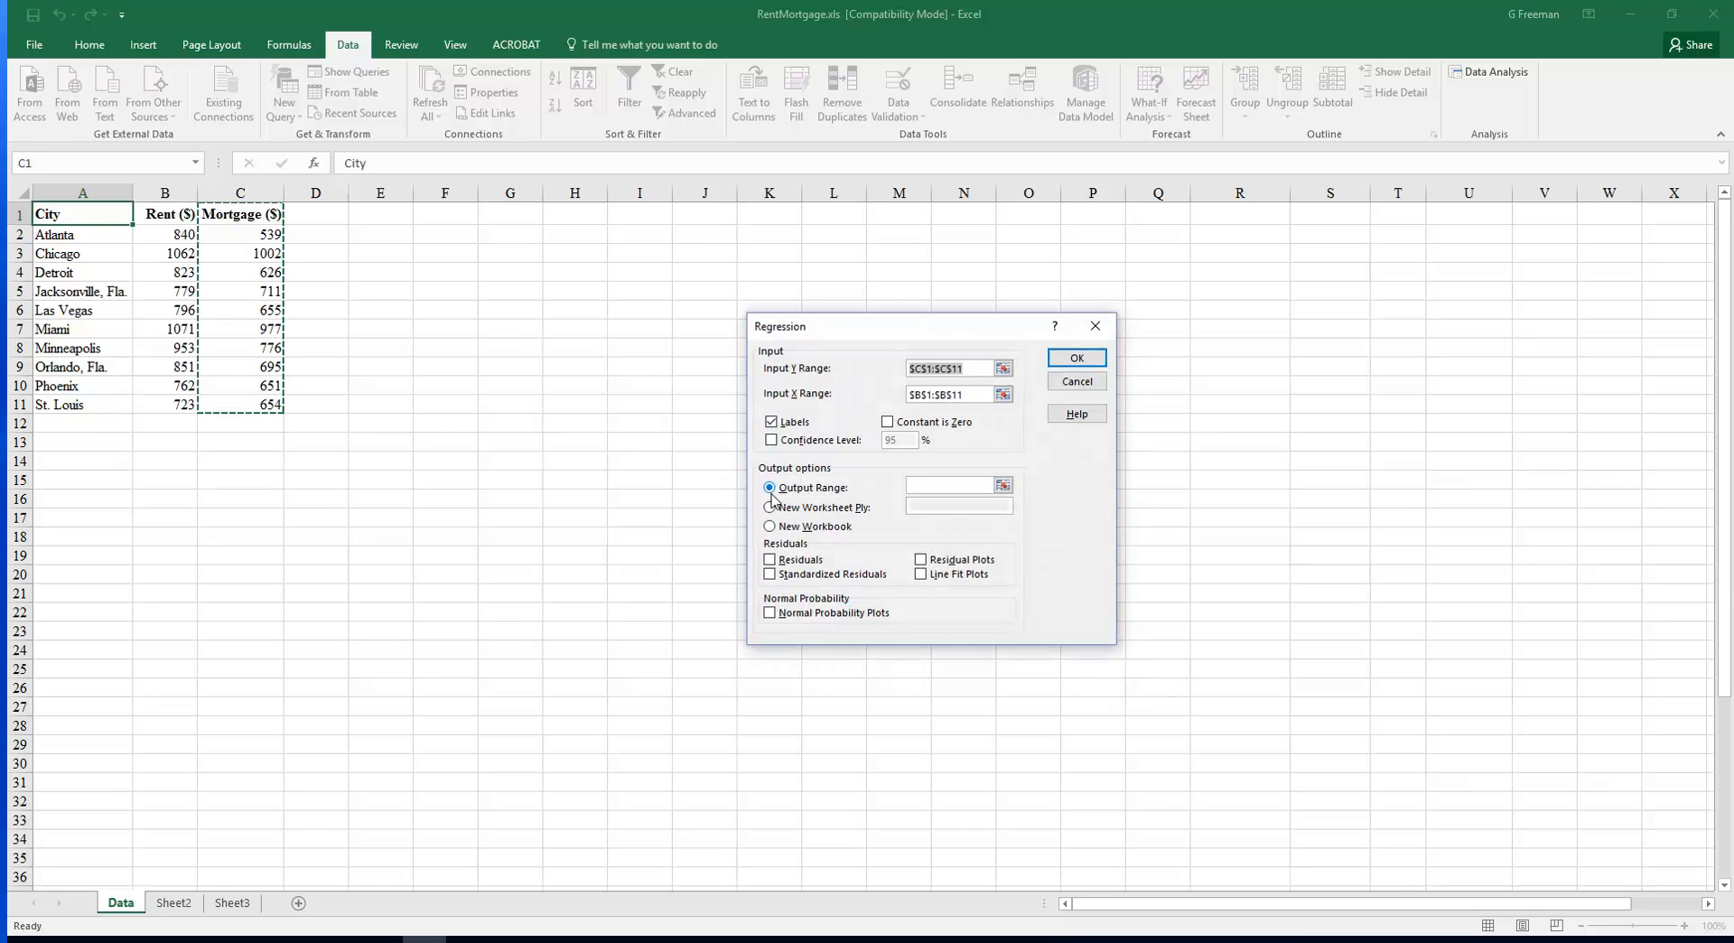
{"action": "left_click", "coordinate": [937, 485]}
{"action": "type", "text": "a13"}
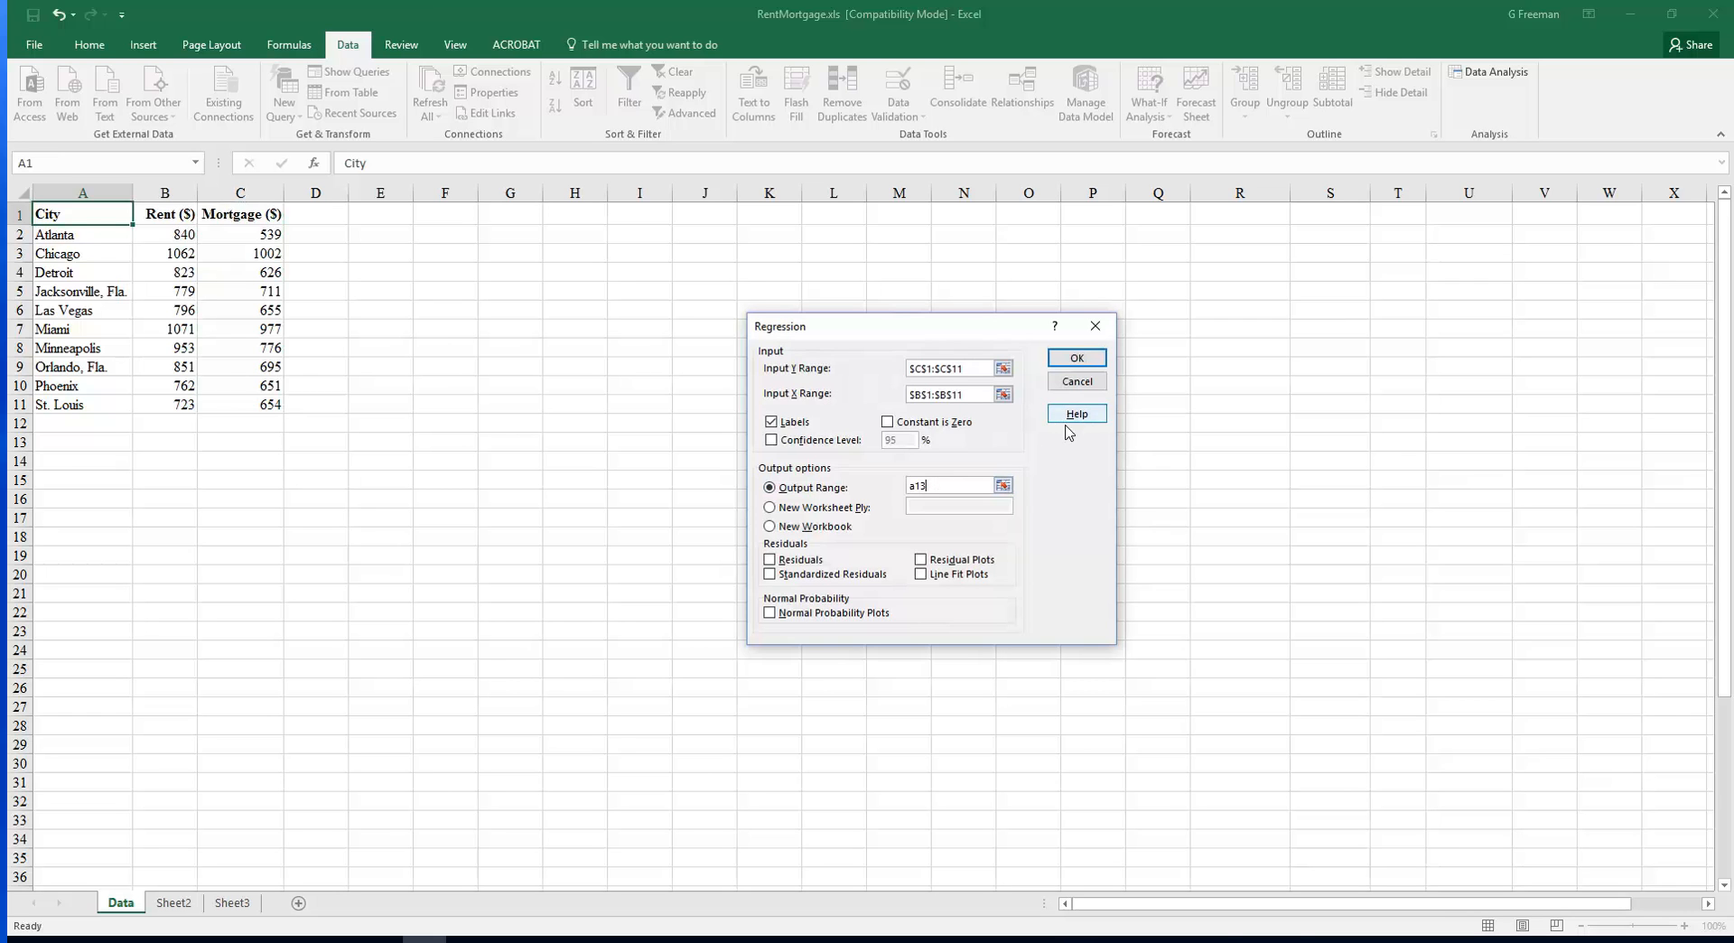
{"action": "left_click", "coordinate": [921, 561]}
{"action": "left_click", "coordinate": [1077, 359]}
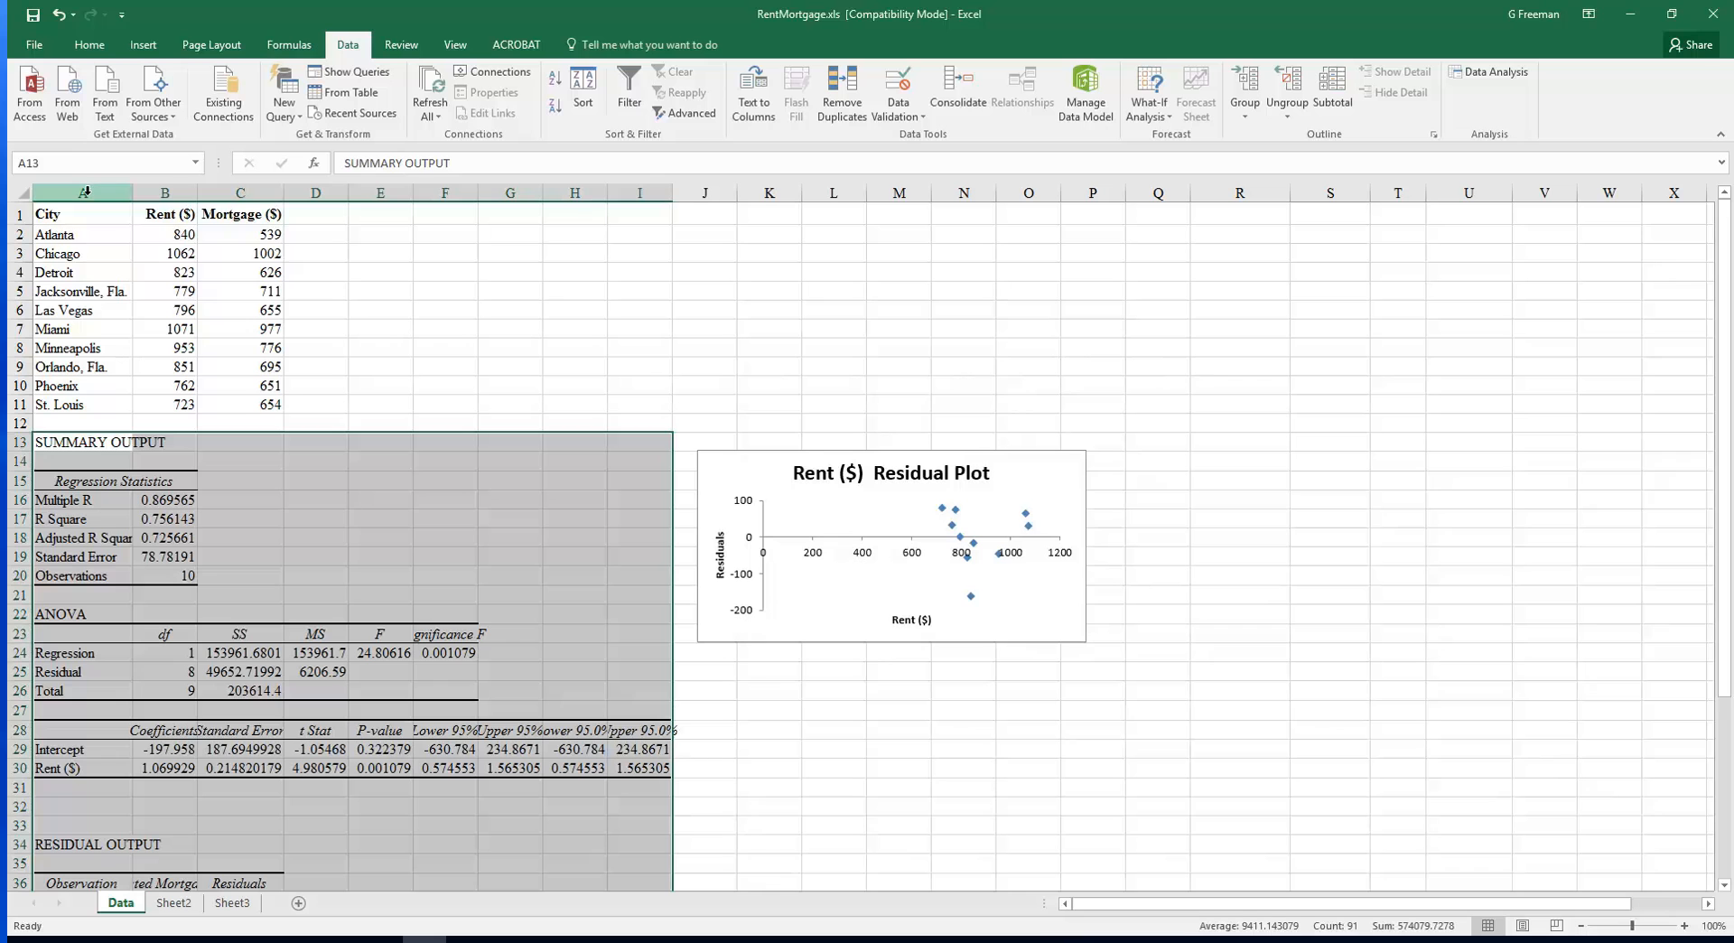
Autofit all column widths on the sheet to show the regression output fully
{"action": "left_click", "coordinate": [24, 192]}
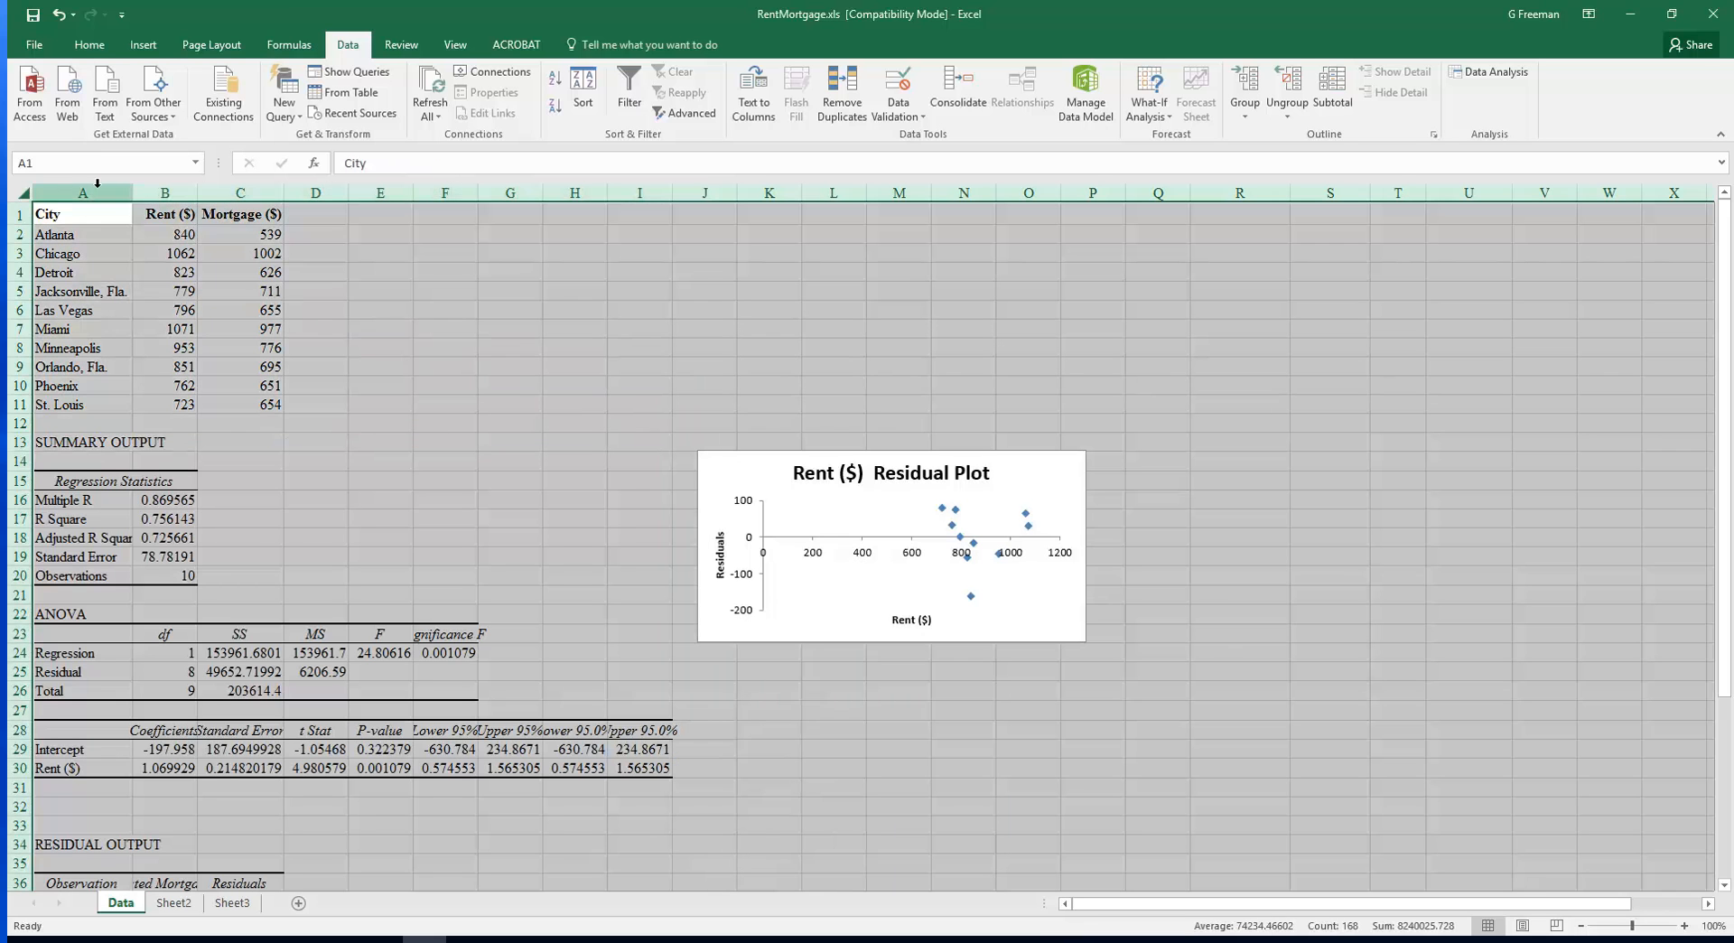
{"action": "double_click", "coordinate": [138, 193]}
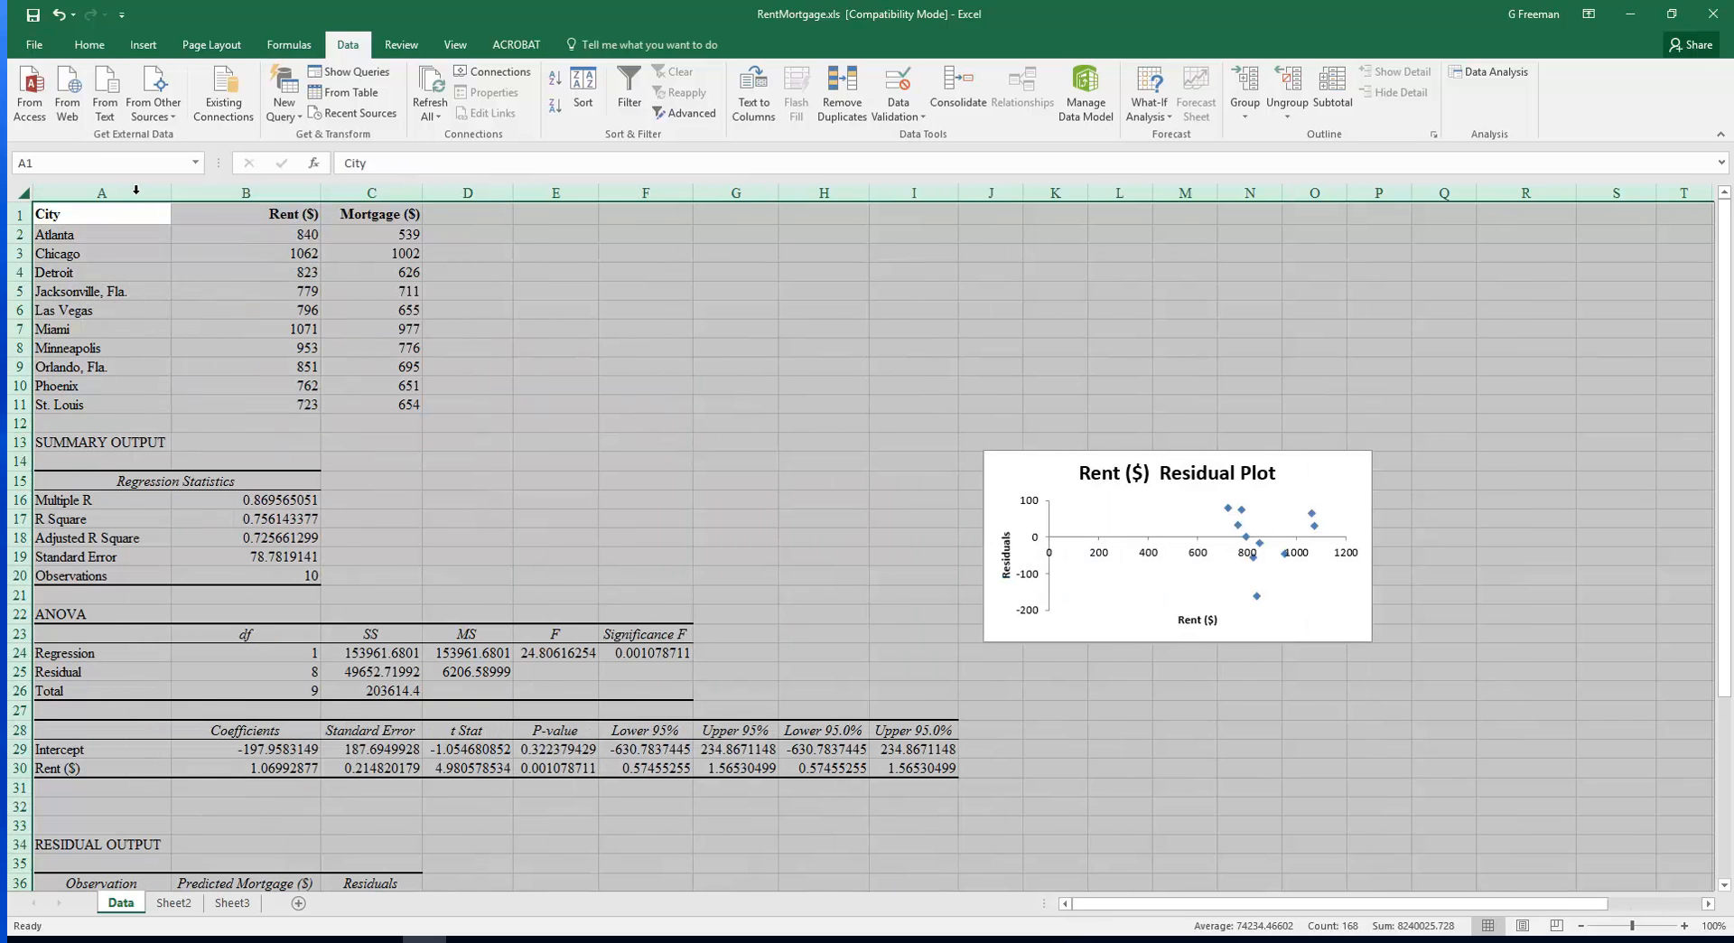
{"action": "left_click", "coordinate": [810, 521]}
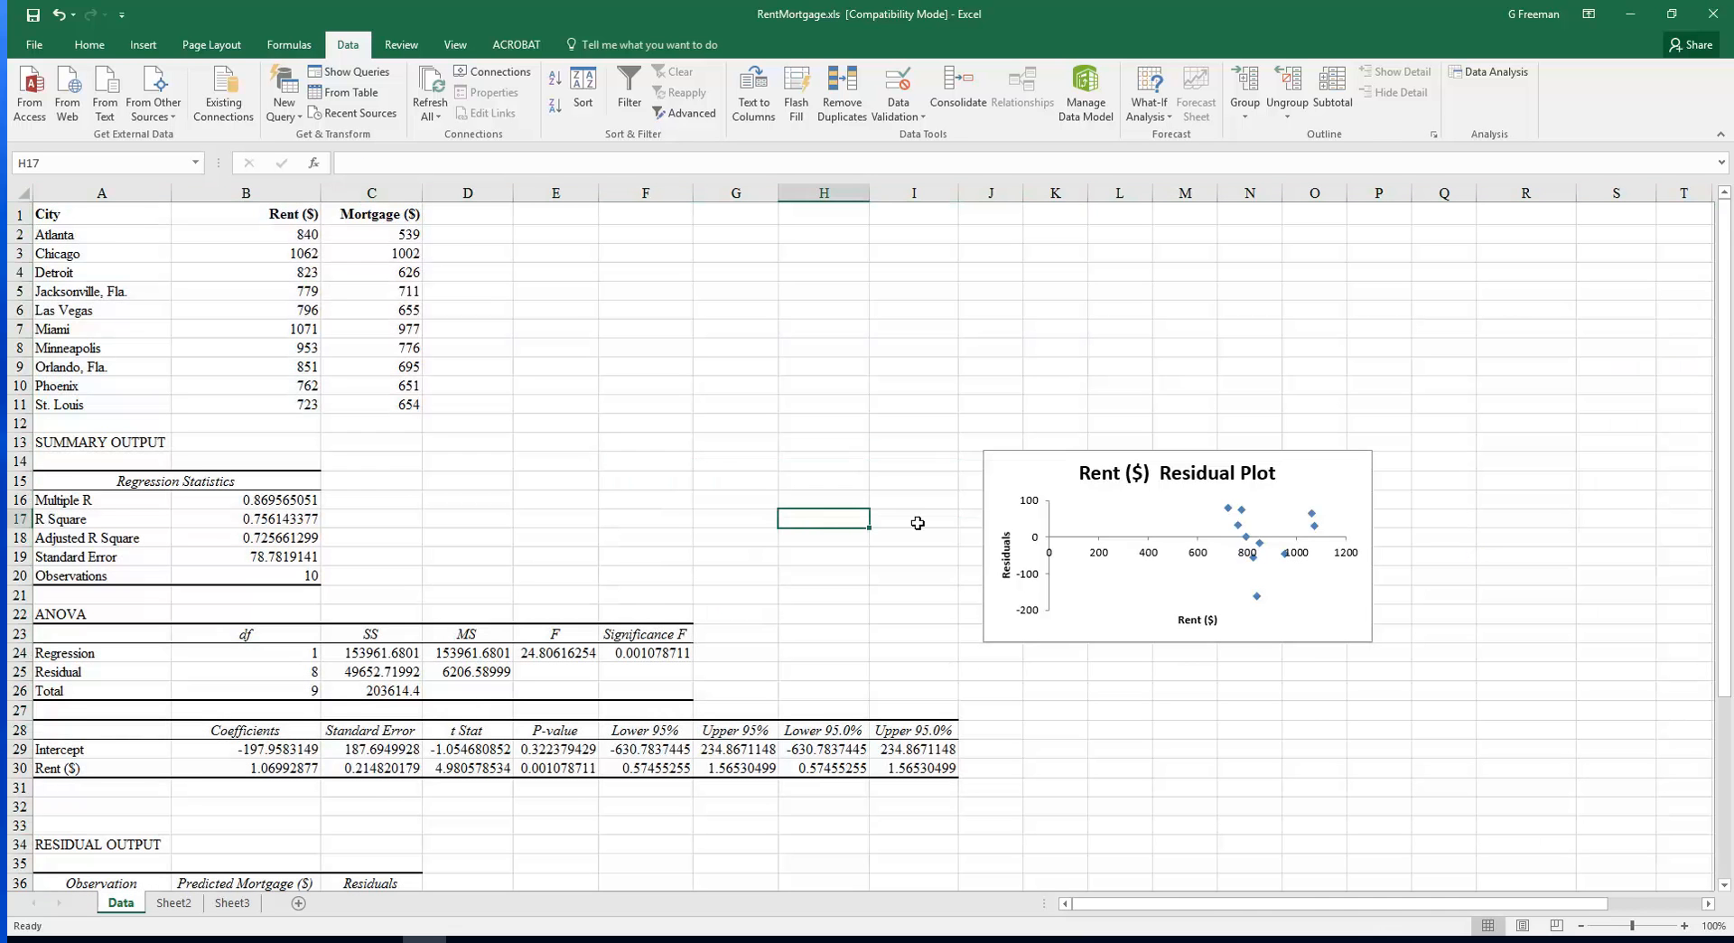
Move the Rent ($) residual plot chart up beside the data table
{"action": "left_click", "coordinate": [1036, 487]}
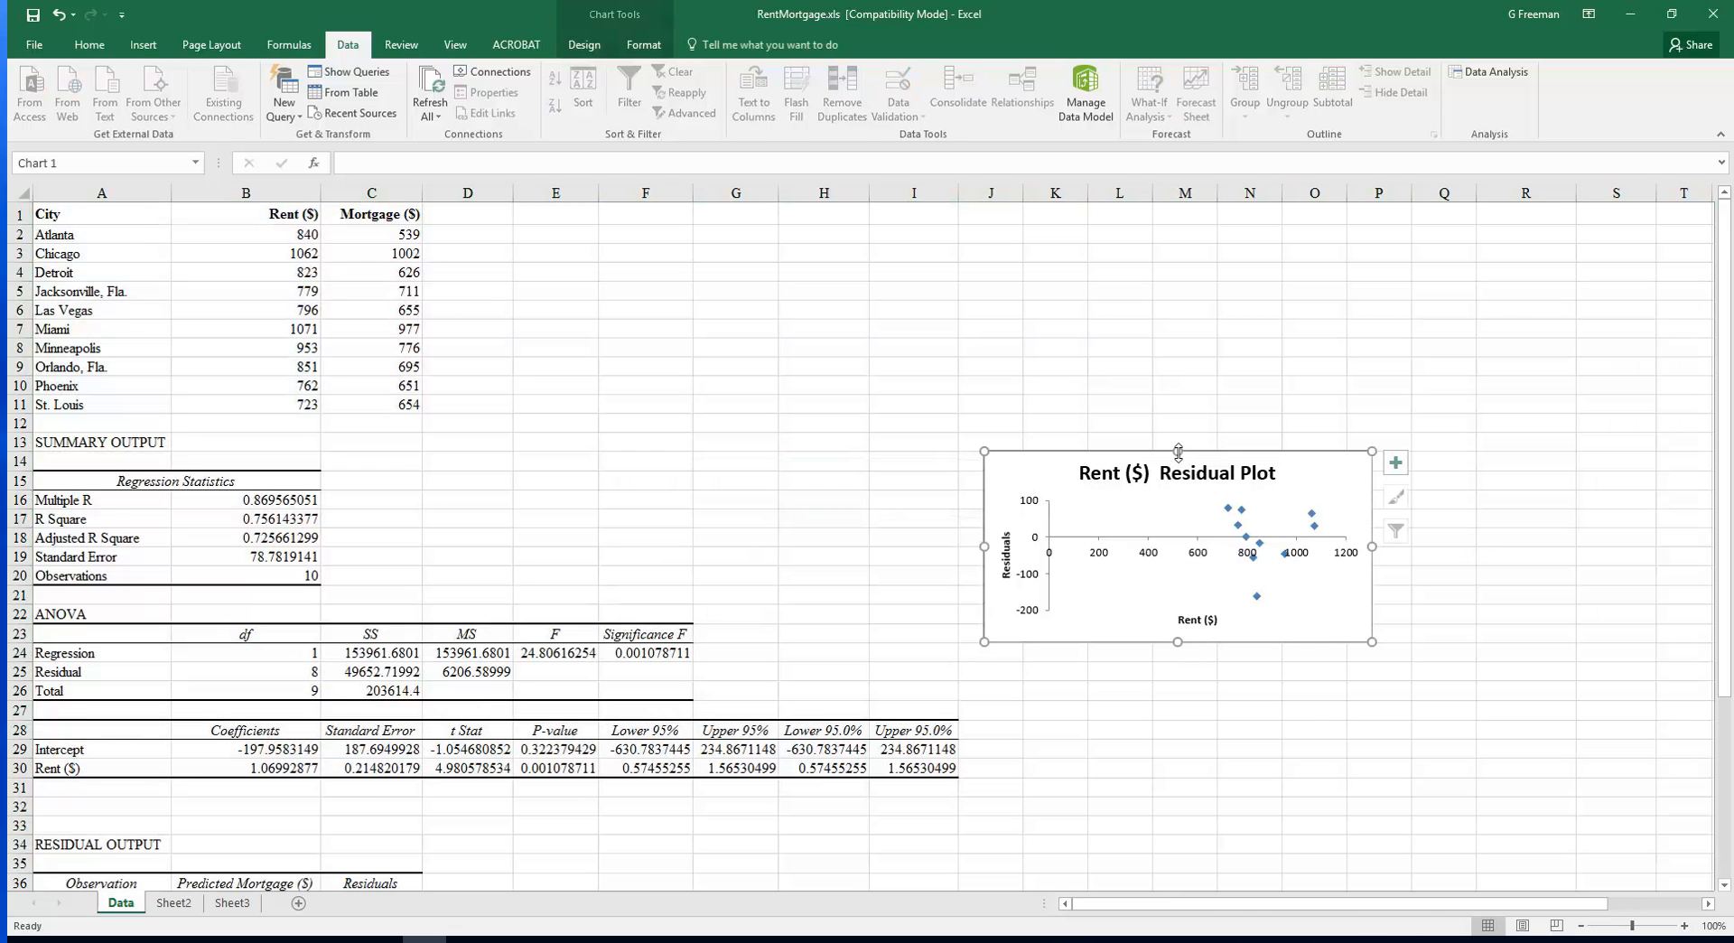
{"action": "left_click_drag", "start_coordinate": [1179, 450], "coordinate": [1176, 289]}
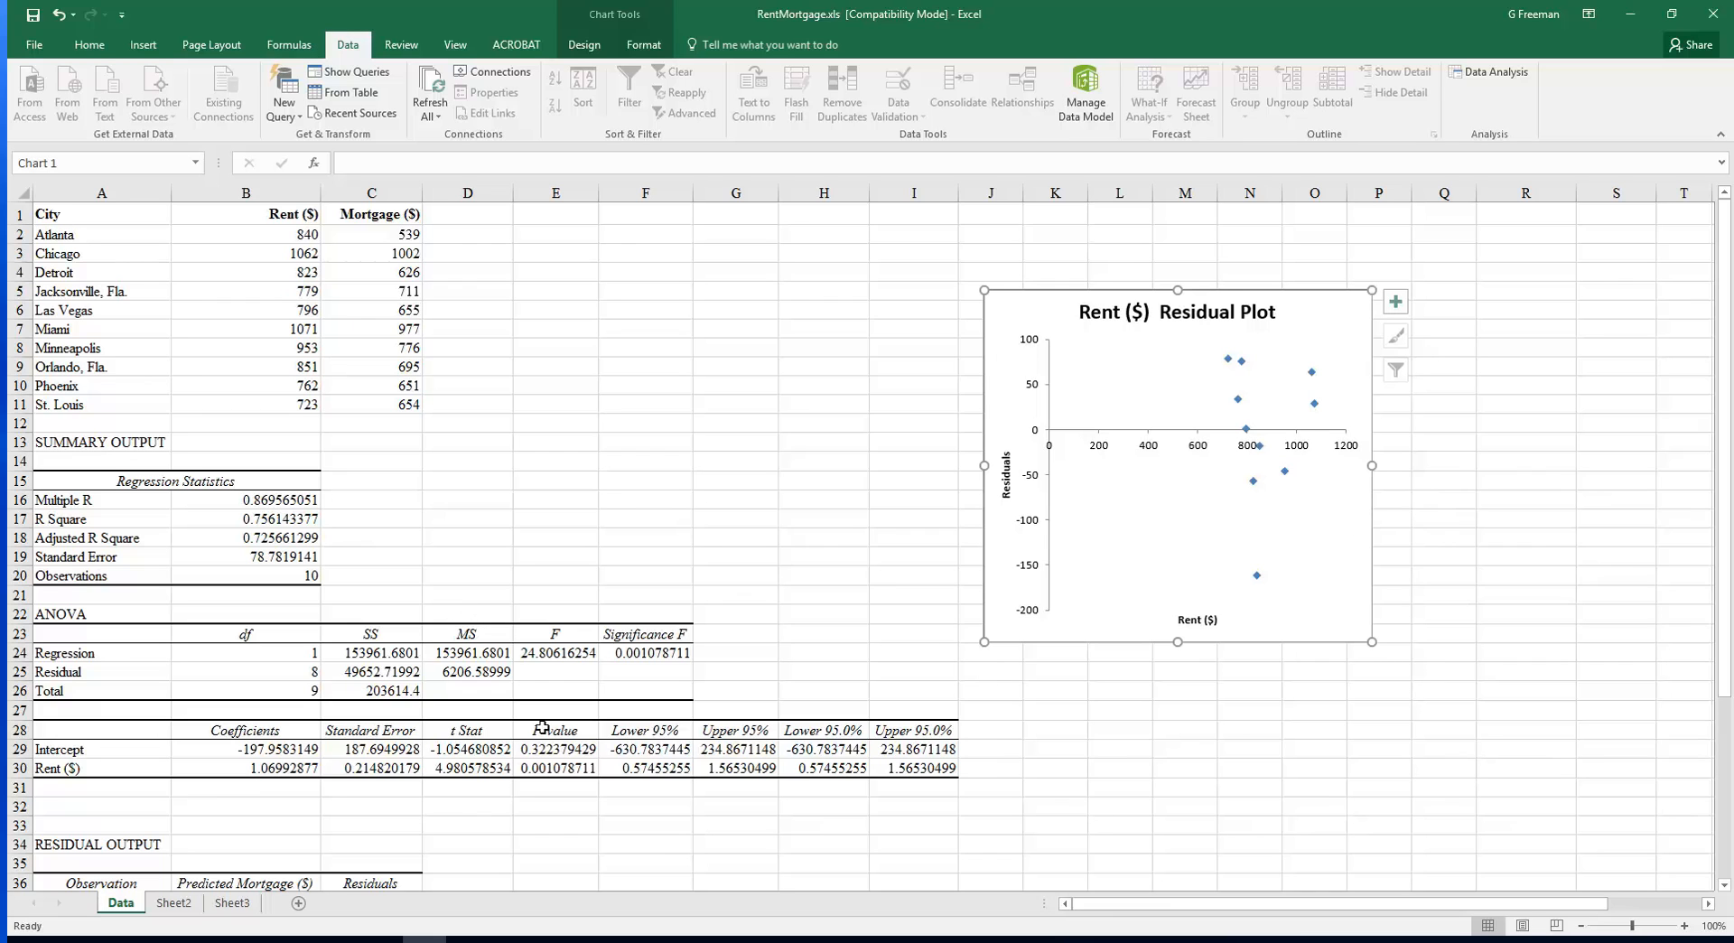
Examine the Rent ($) p-value and the R Square value in the summary output
{"action": "left_click", "coordinate": [553, 769]}
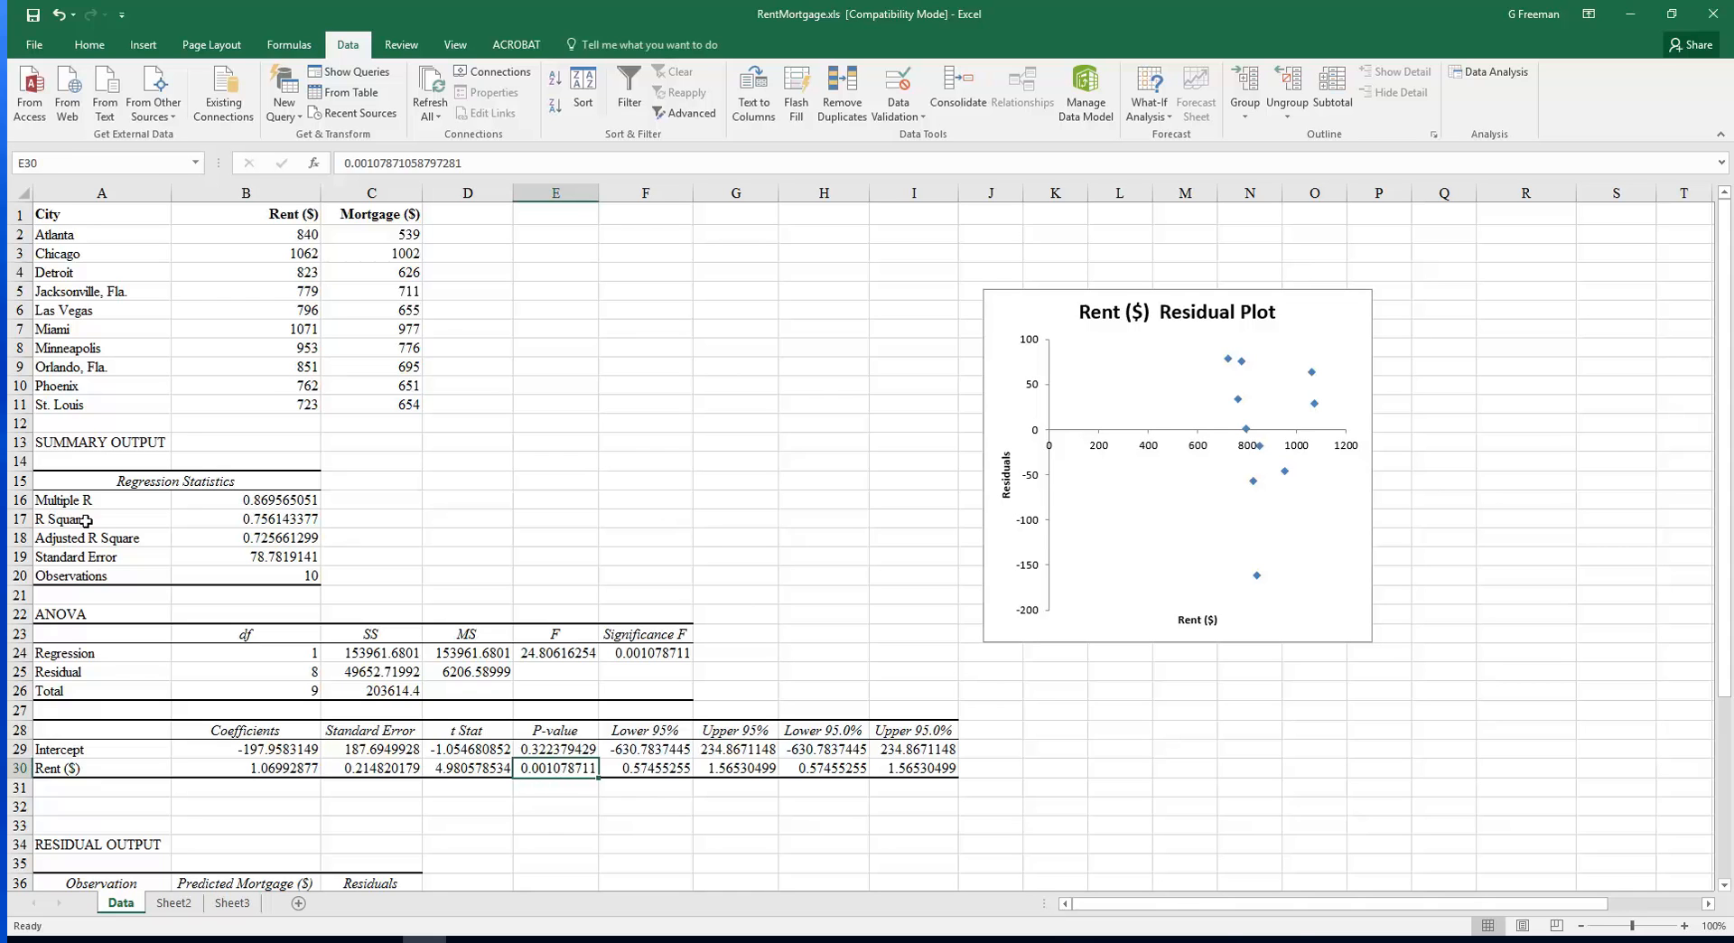
{"action": "left_click", "coordinate": [238, 521]}
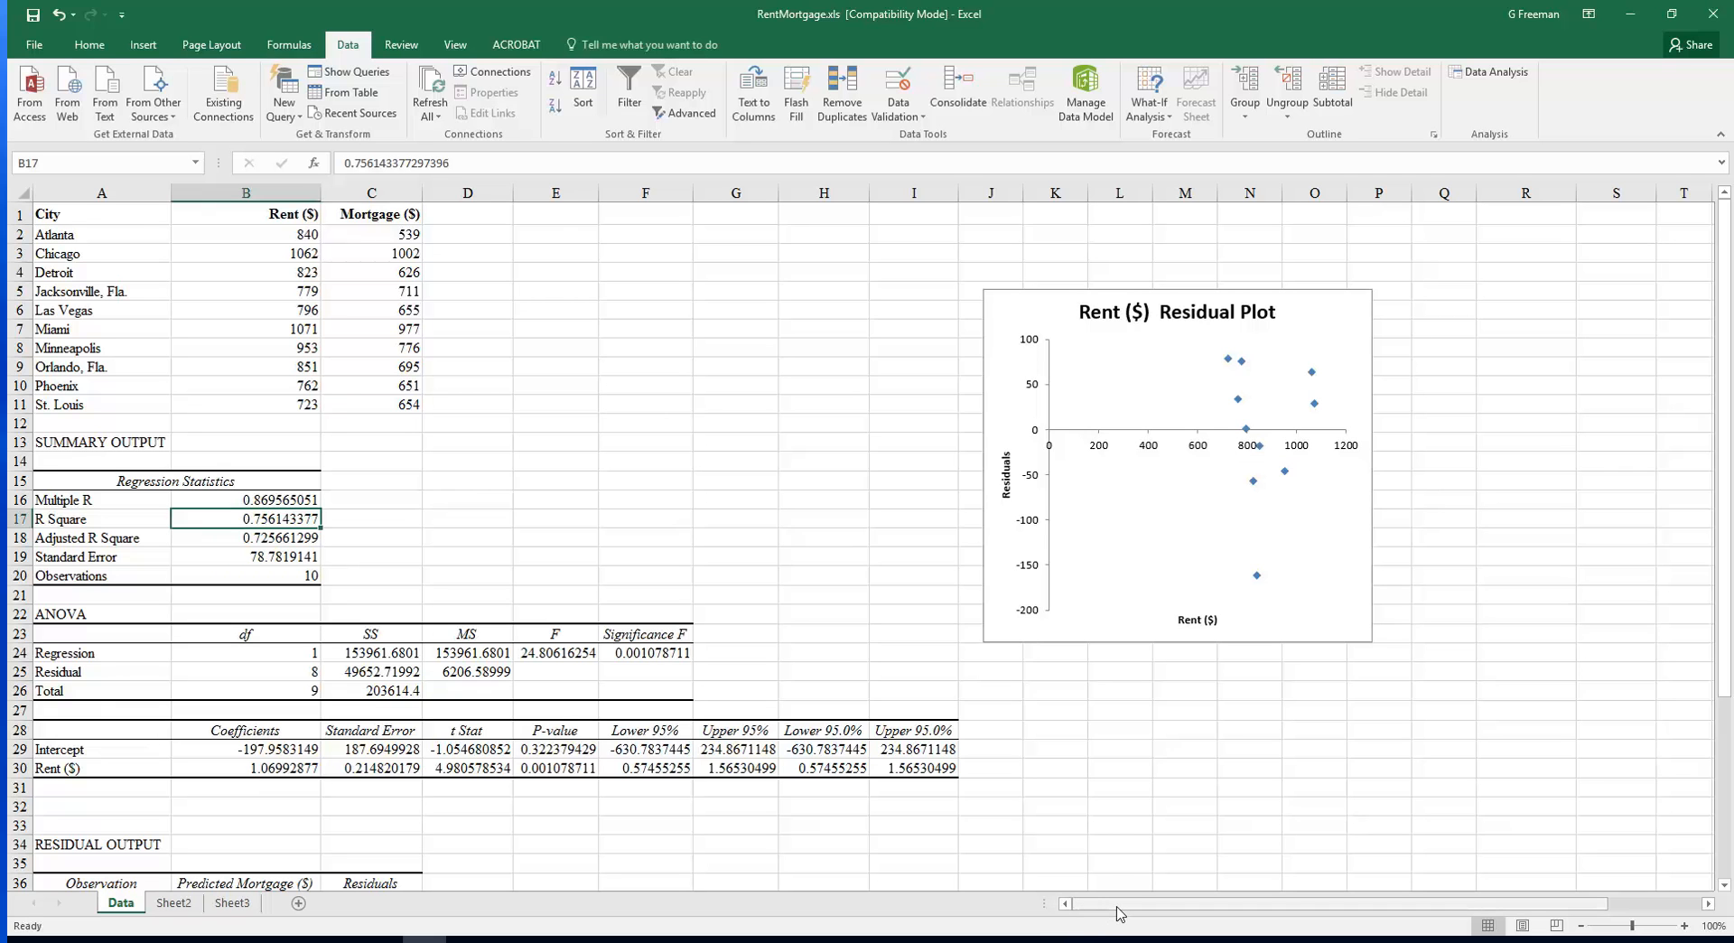
Make the hidden City, [Rent ($)]² and Rent ($) data in columns R to T visible by changing its font color
{"action": "left_click_drag", "start_coordinate": [1120, 910], "coordinate": [1346, 894]}
{"action": "left_click_drag", "start_coordinate": [1053, 213], "coordinate": [1094, 512]}
{"action": "right_click", "coordinate": [1094, 512]}
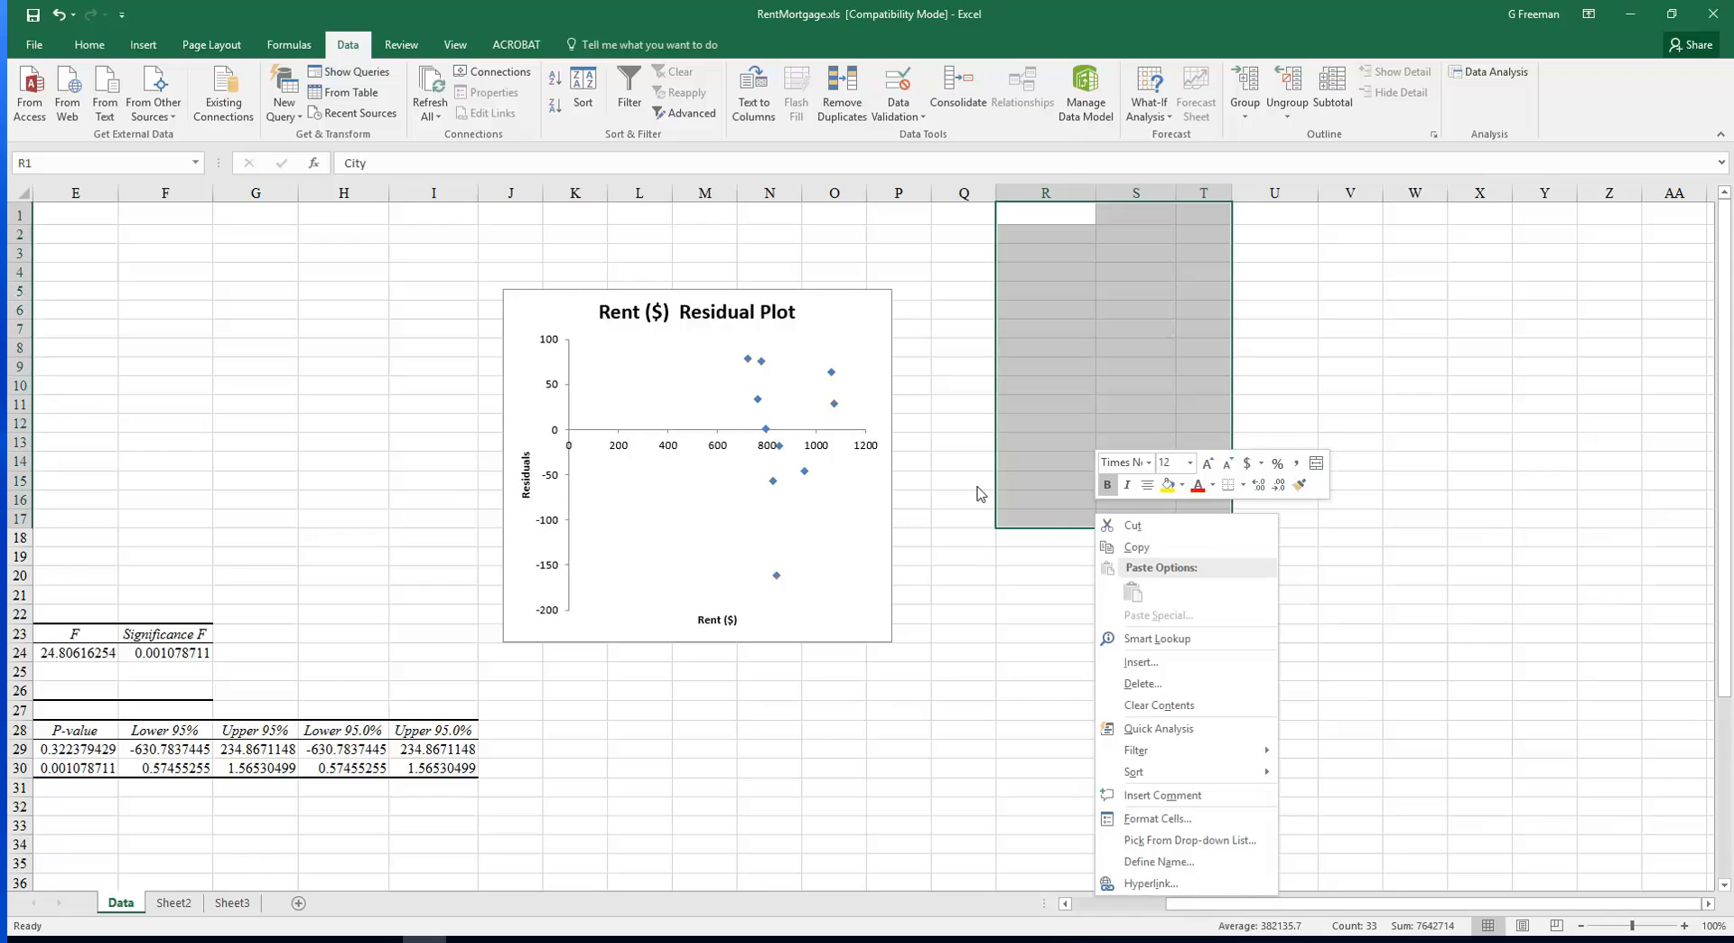
{"action": "left_click", "coordinate": [1213, 486]}
{"action": "left_click", "coordinate": [1207, 504]}
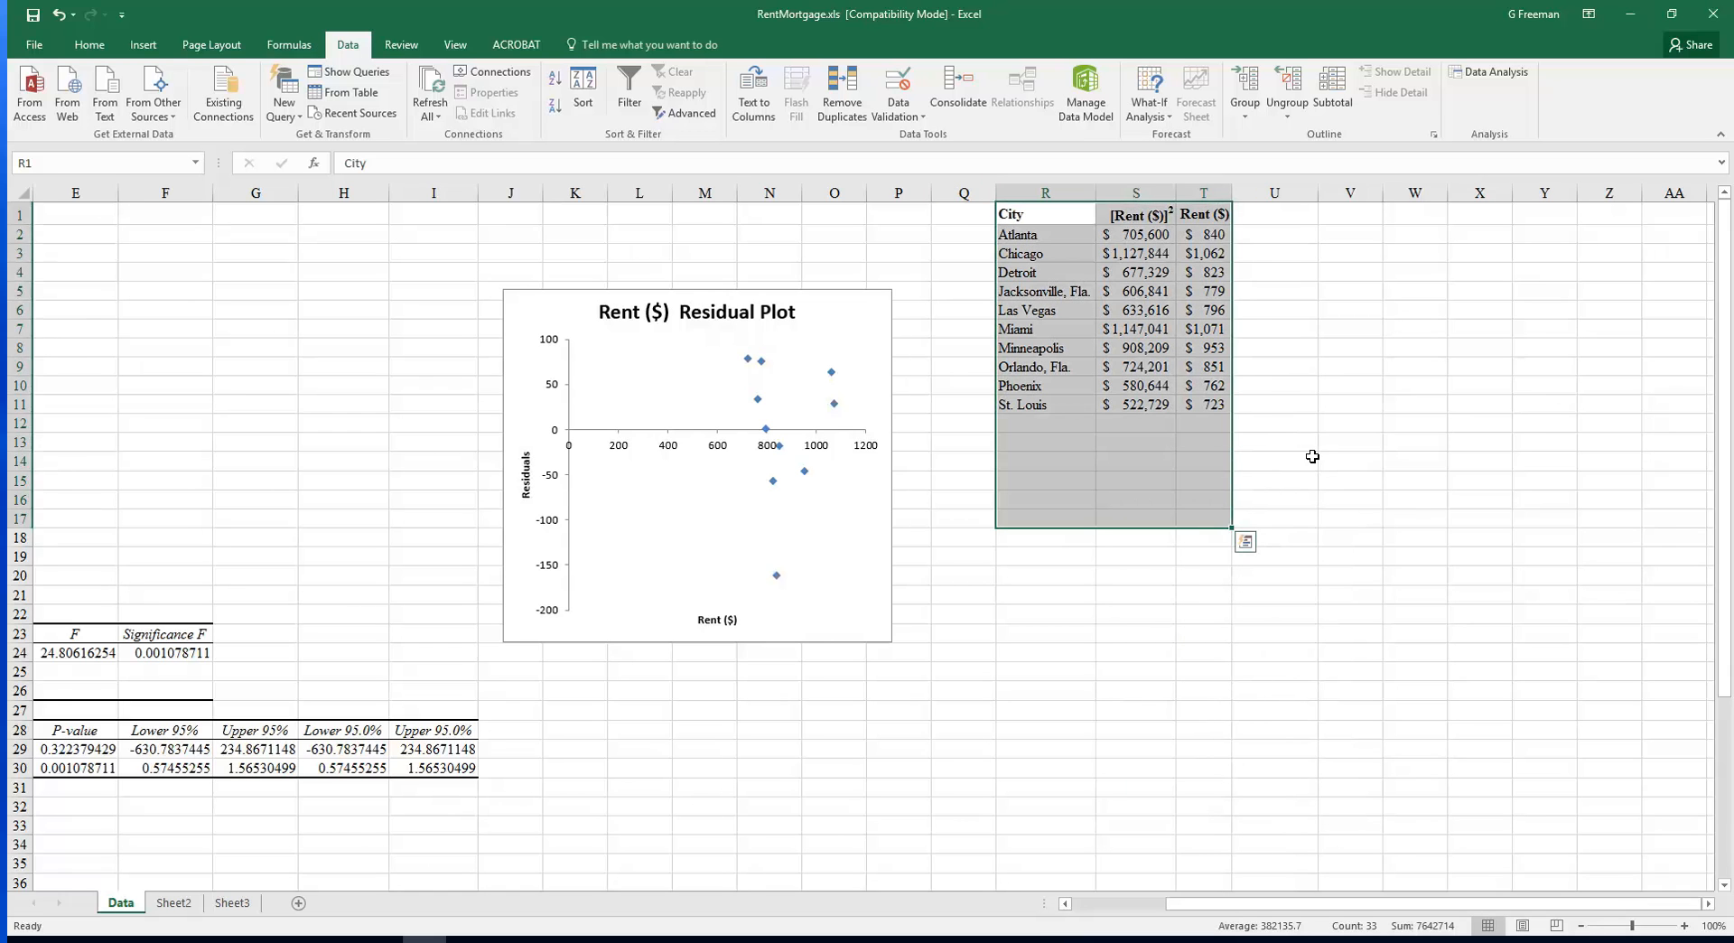
{"action": "left_click", "coordinate": [1309, 457]}
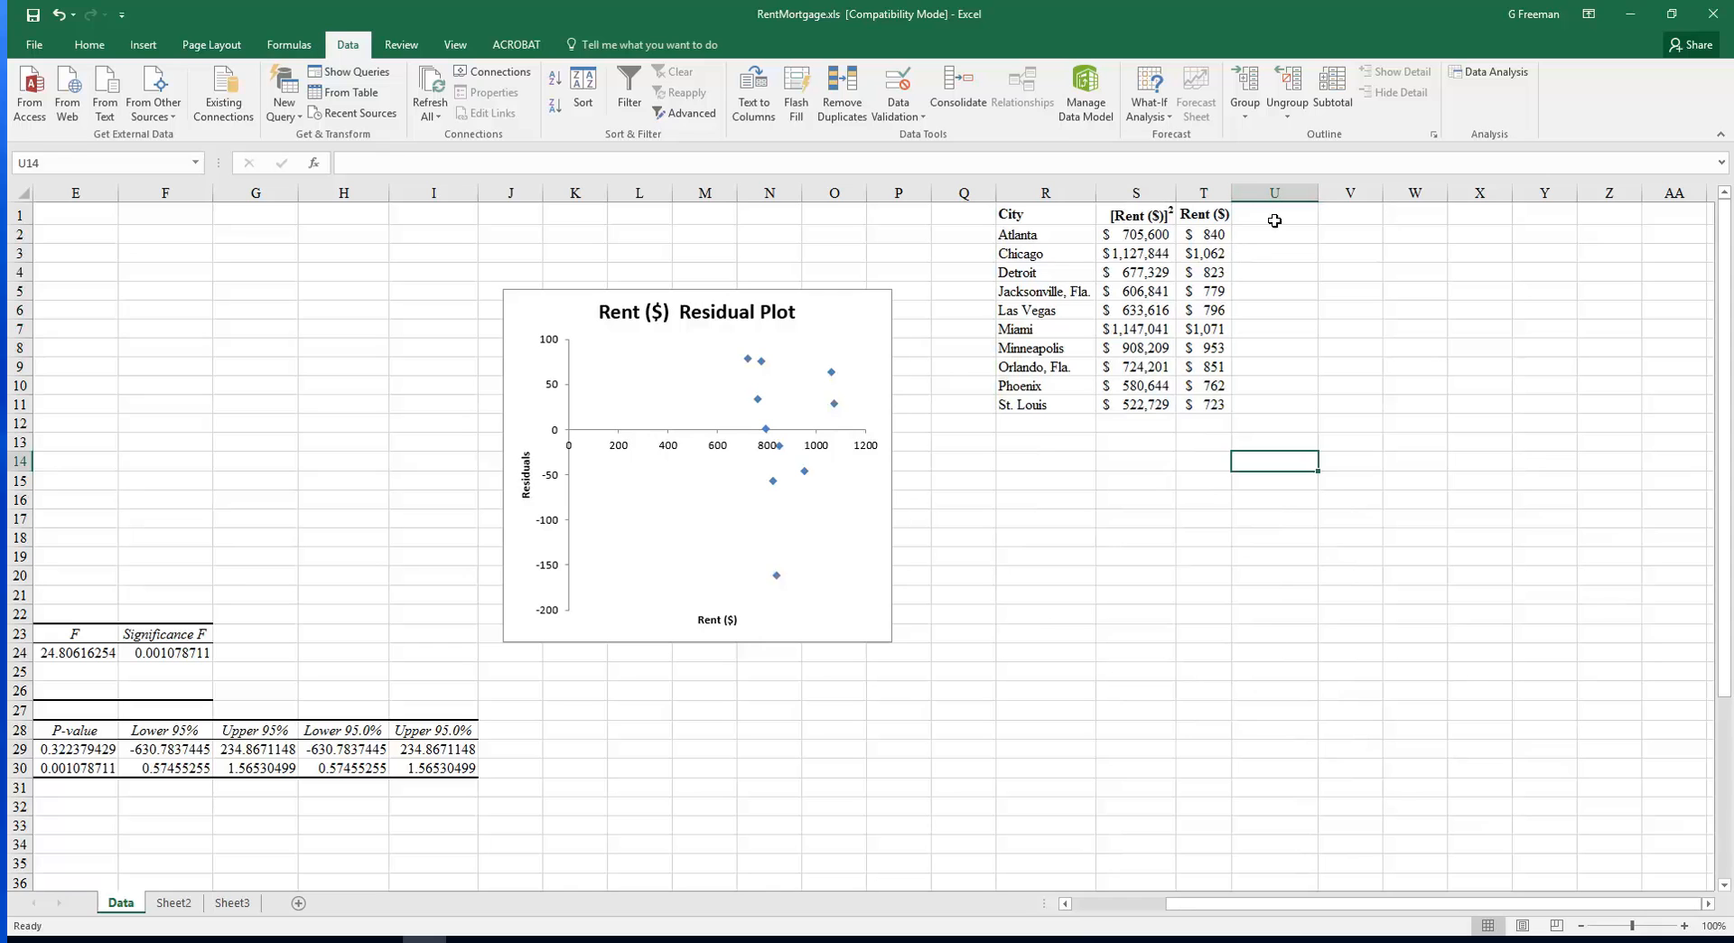
Make the hidden Mortgage ($) data in U1:U11 visible by changing its font color
{"action": "left_click_drag", "start_coordinate": [1273, 218], "coordinate": [1283, 408]}
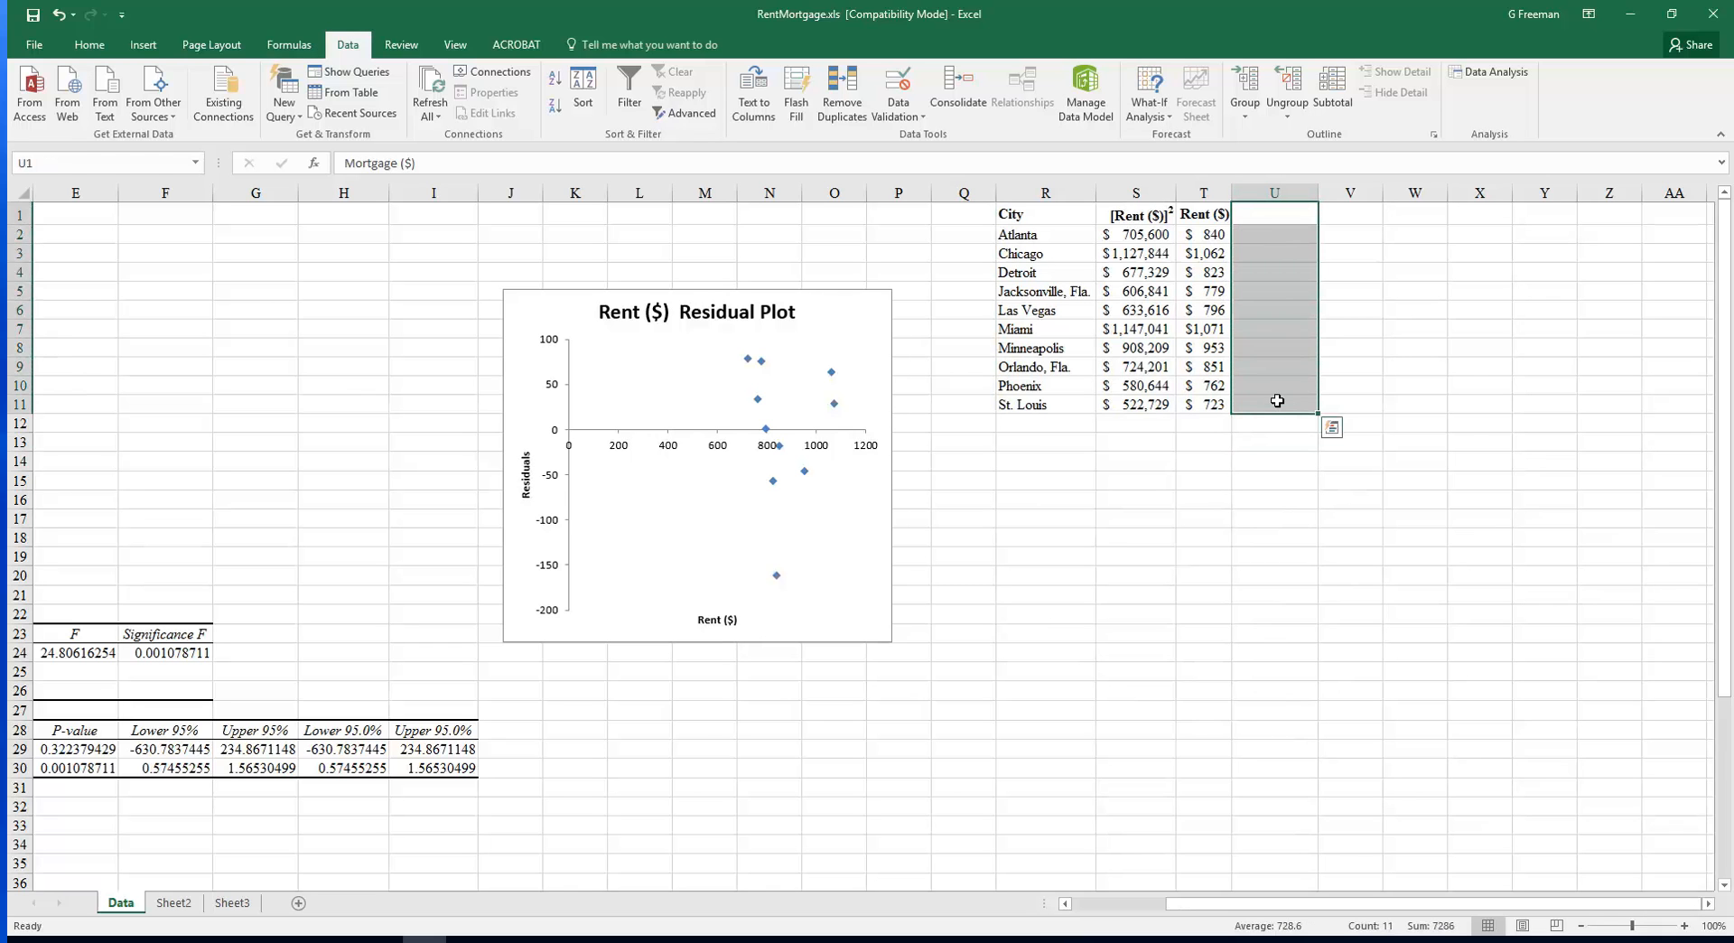
{"action": "right_click", "coordinate": [1284, 407]}
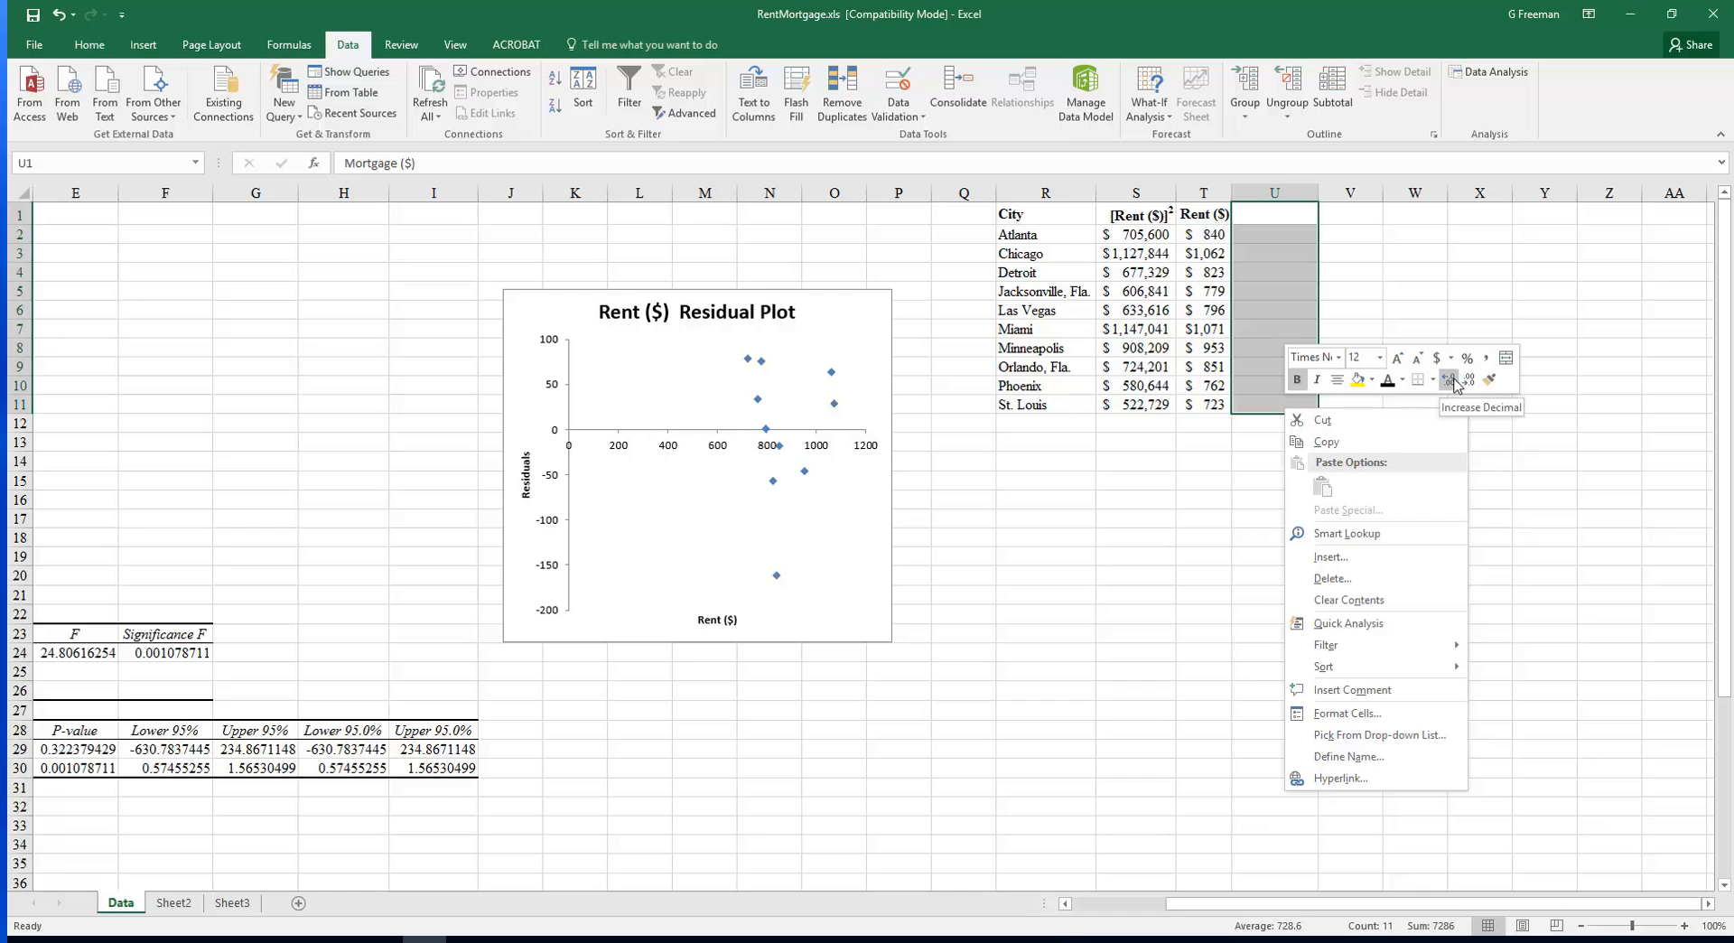
{"action": "left_click", "coordinate": [1401, 380]}
{"action": "left_click", "coordinate": [1402, 404]}
{"action": "left_click", "coordinate": [1291, 480]}
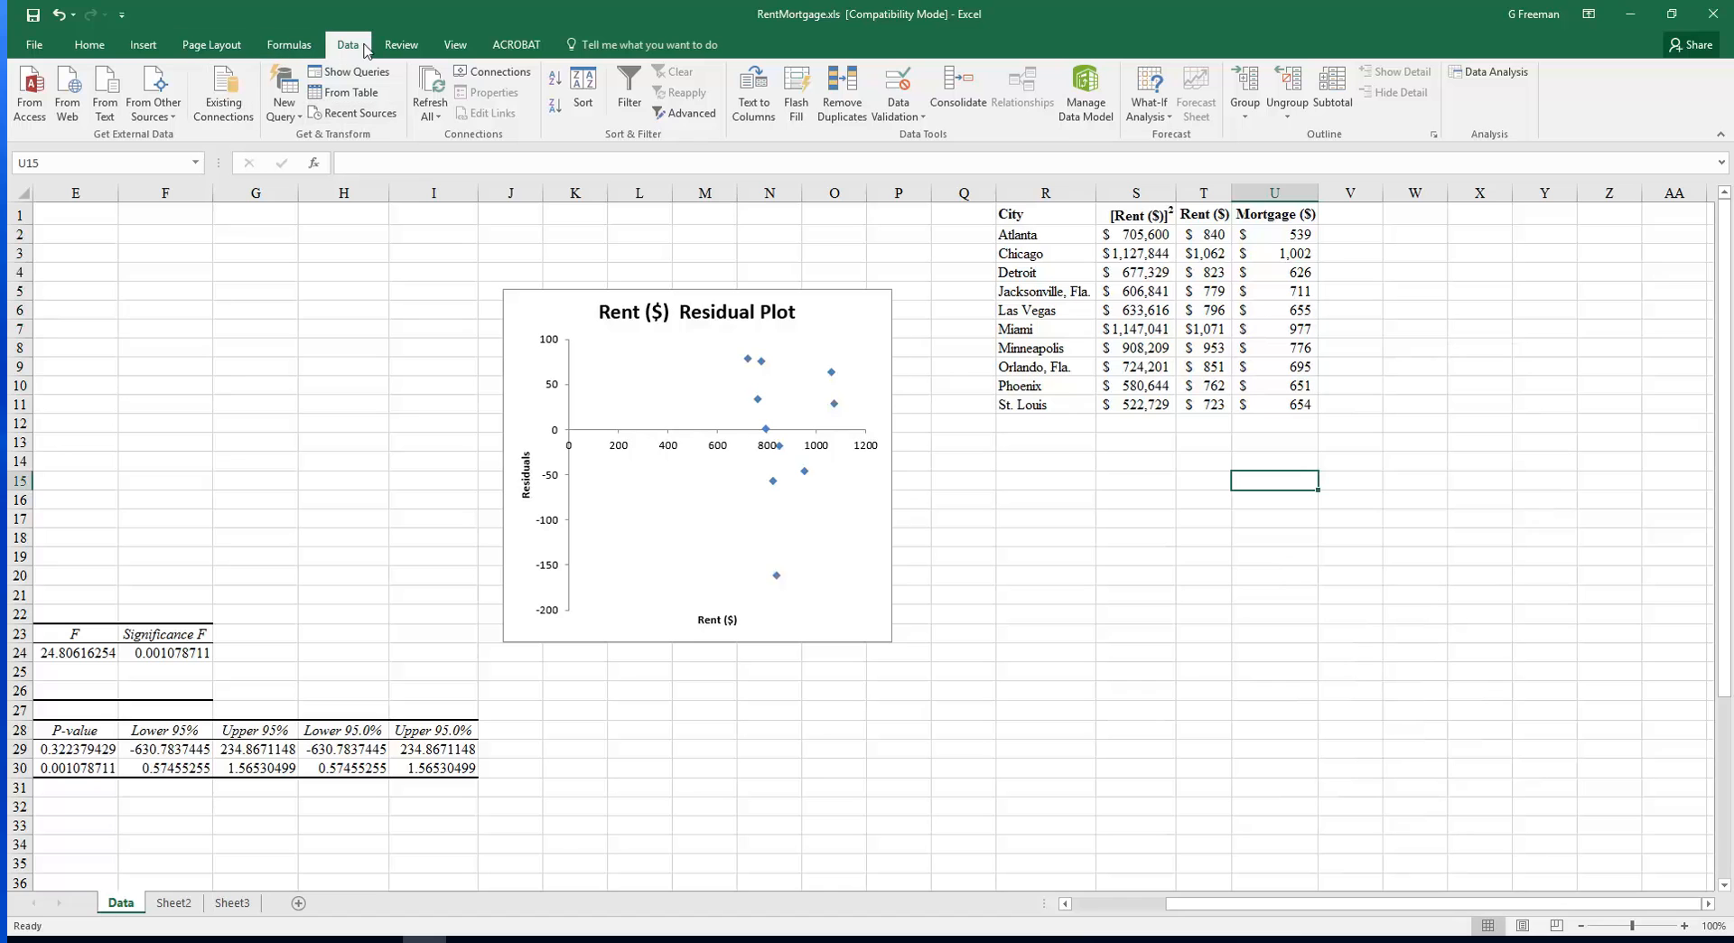
Reopen the Regression tool and set the Y input range to U1:U11
{"action": "left_click", "coordinate": [1490, 71]}
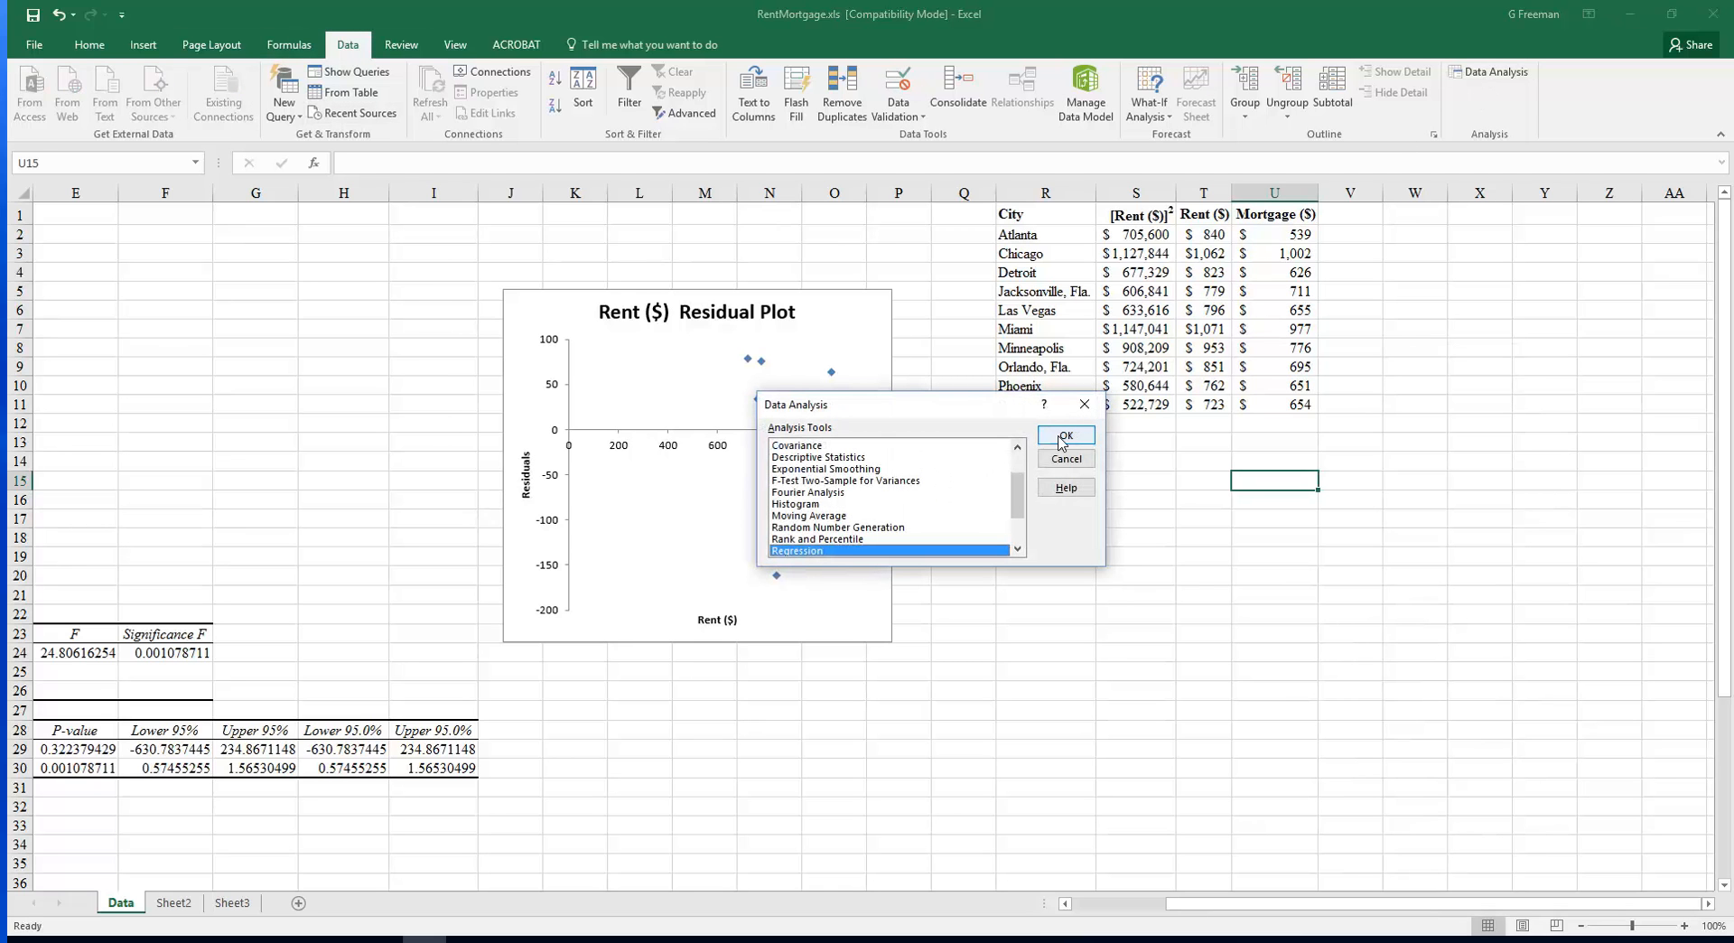
{"action": "left_click", "coordinate": [1064, 436]}
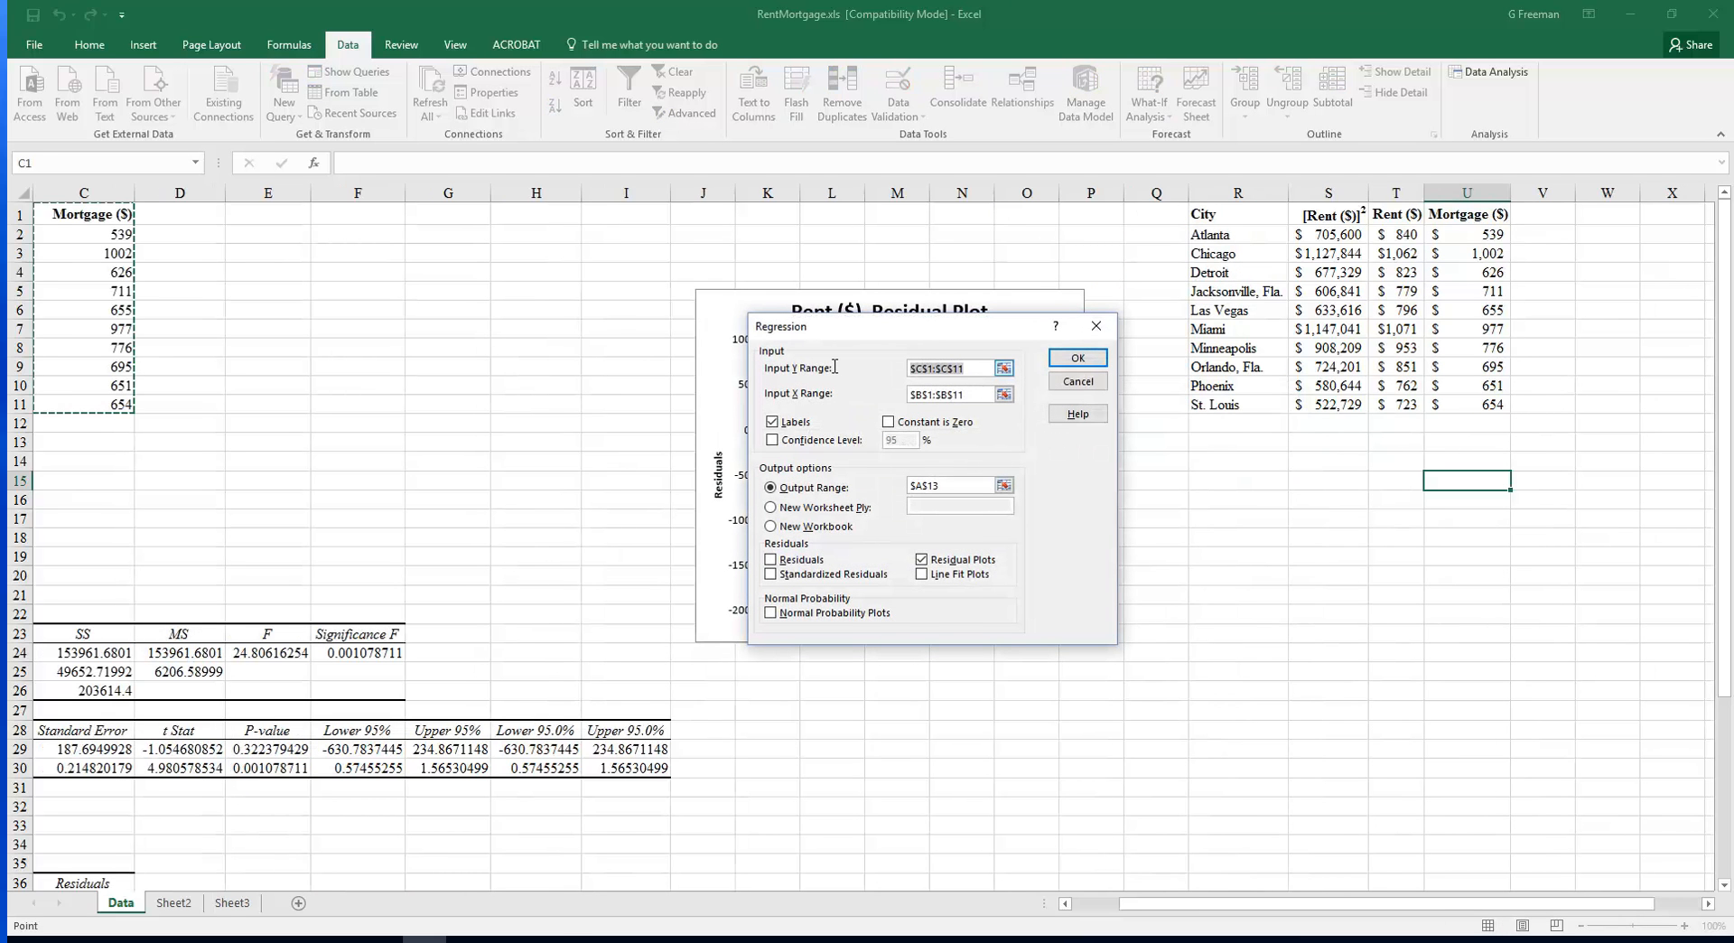
{"action": "key", "text": "BackSpace"}
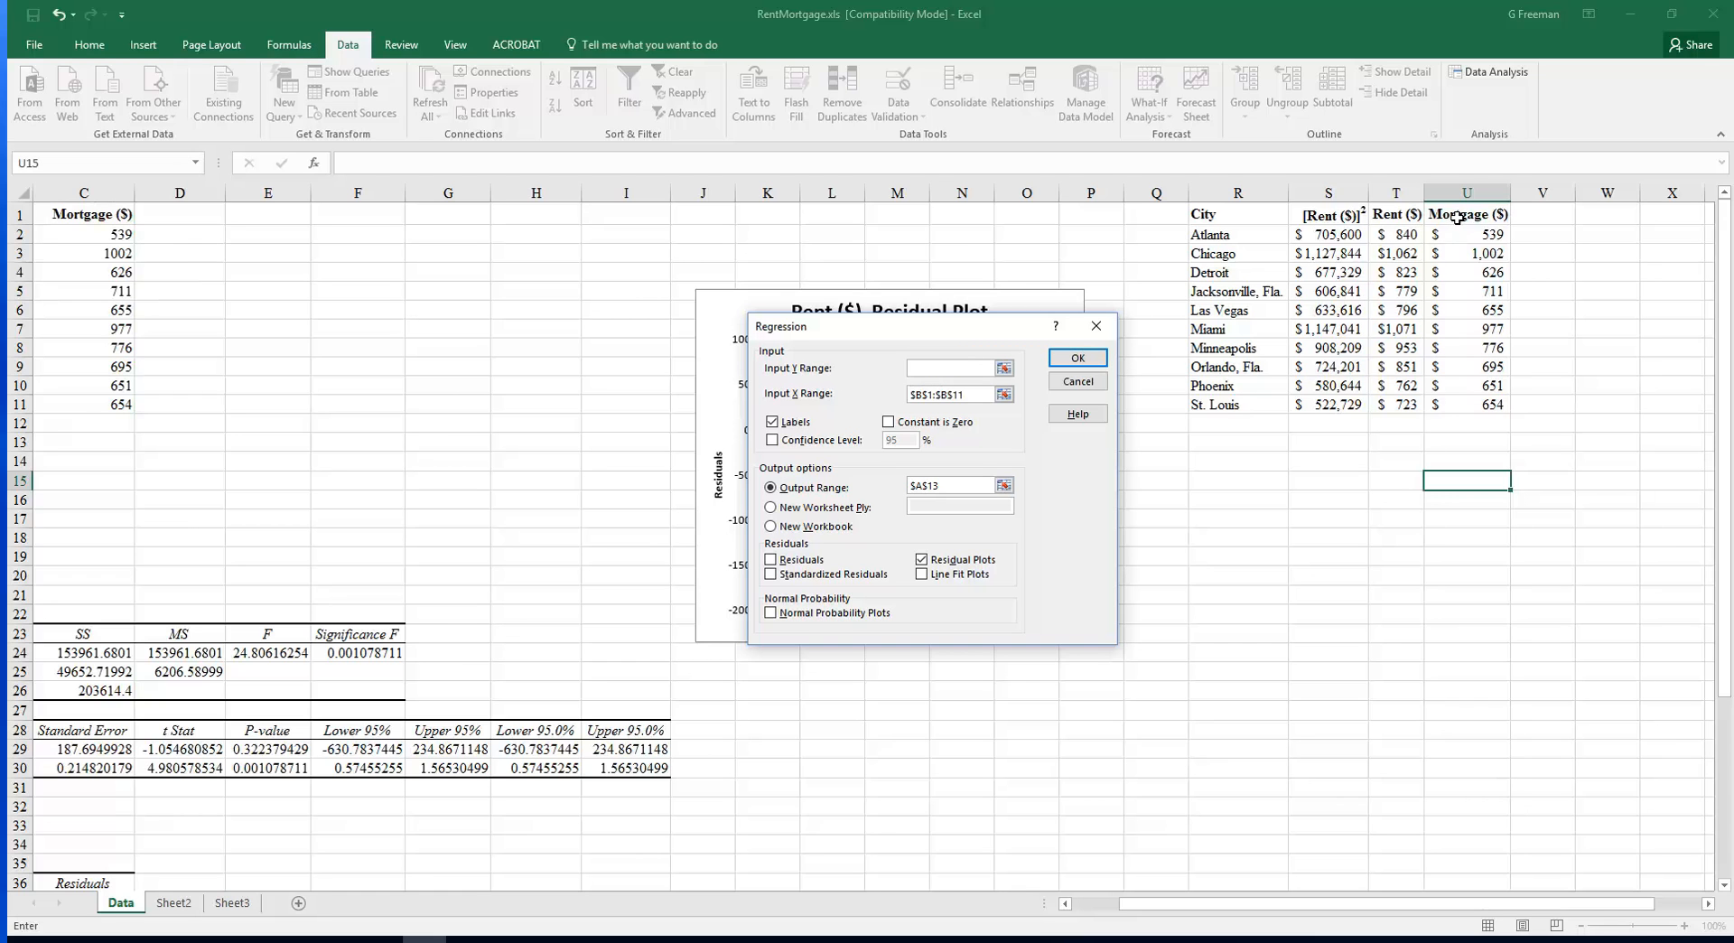
{"action": "left_click_drag", "start_coordinate": [1462, 217], "coordinate": [1465, 411]}
Replace the X input range with S1:T11, covering both rent squared and rent
{"action": "left_click_drag", "start_coordinate": [969, 394], "coordinate": [879, 398]}
{"action": "key", "text": "BackSpace"}
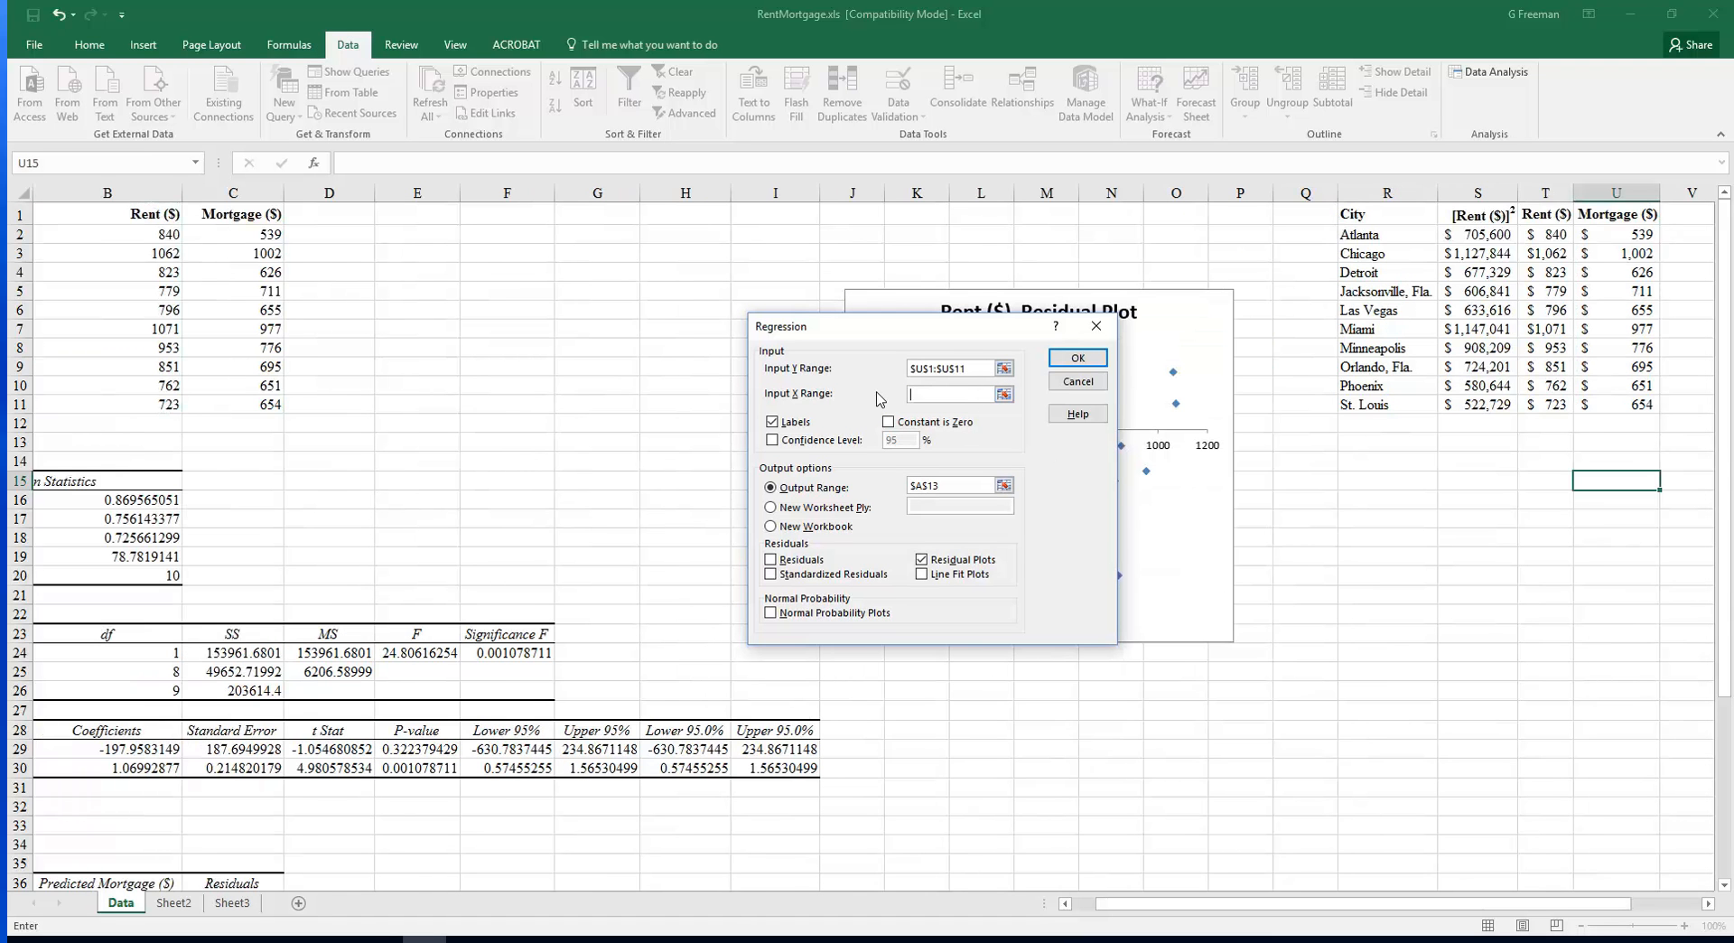
{"action": "left_click_drag", "start_coordinate": [1481, 216], "coordinate": [1545, 397]}
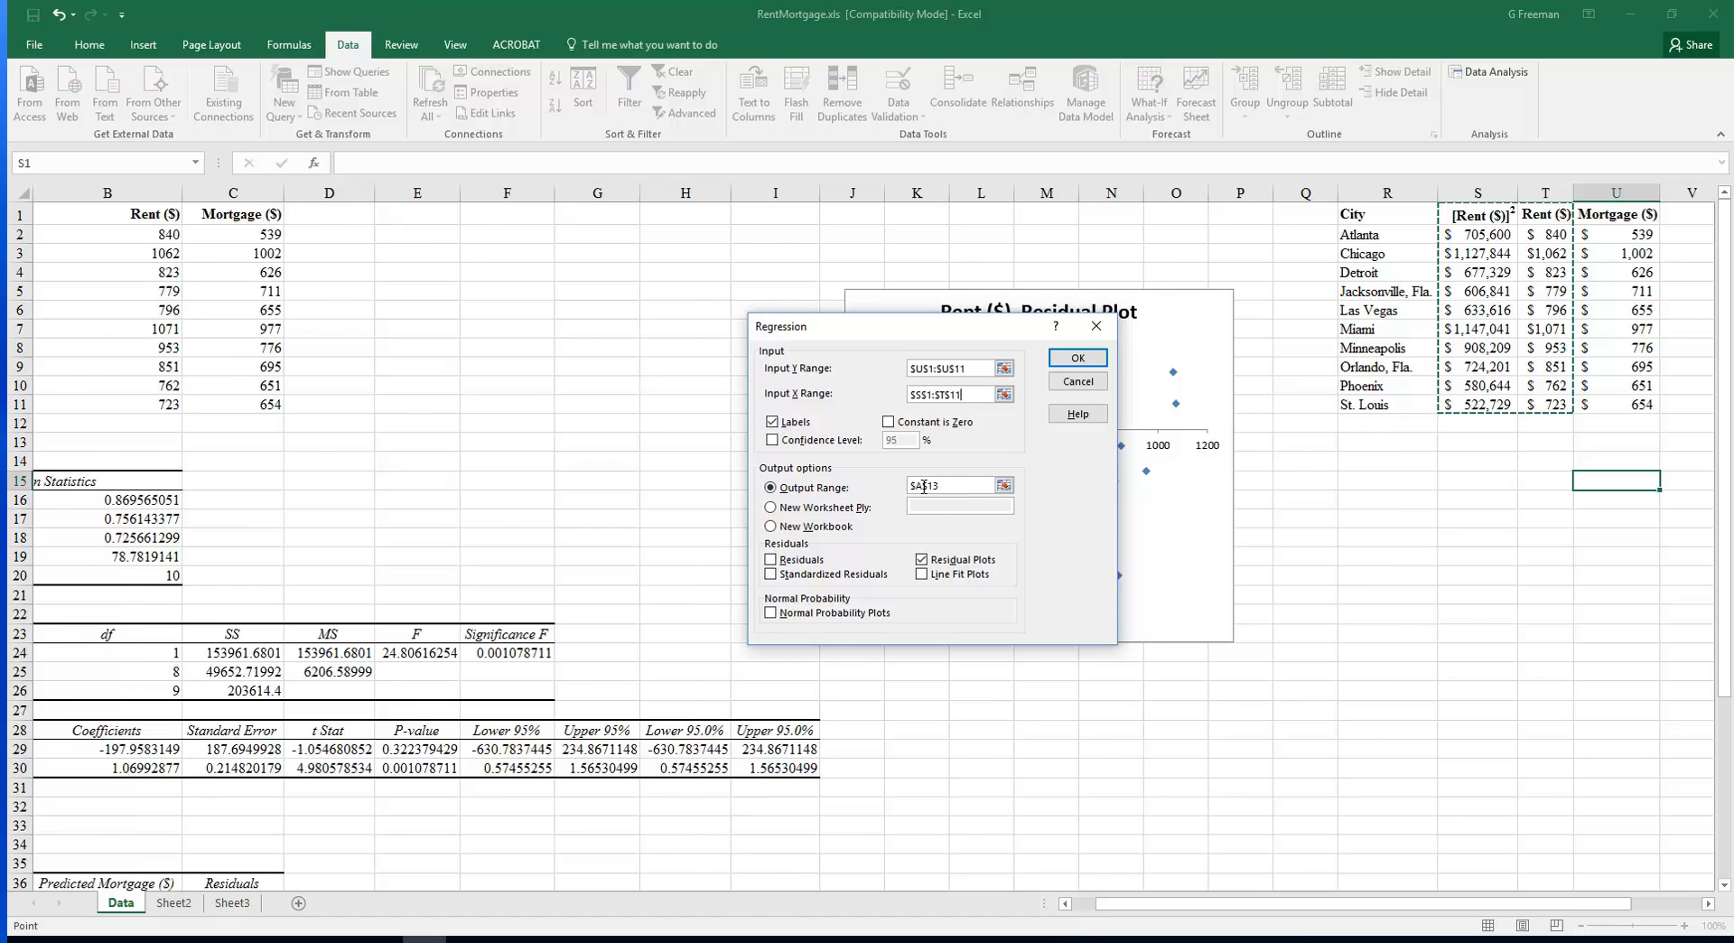
Set the output range to R13 and run the multiple regression
{"action": "left_click", "coordinate": [923, 487]}
{"action": "key", "text": "BackSpace"}
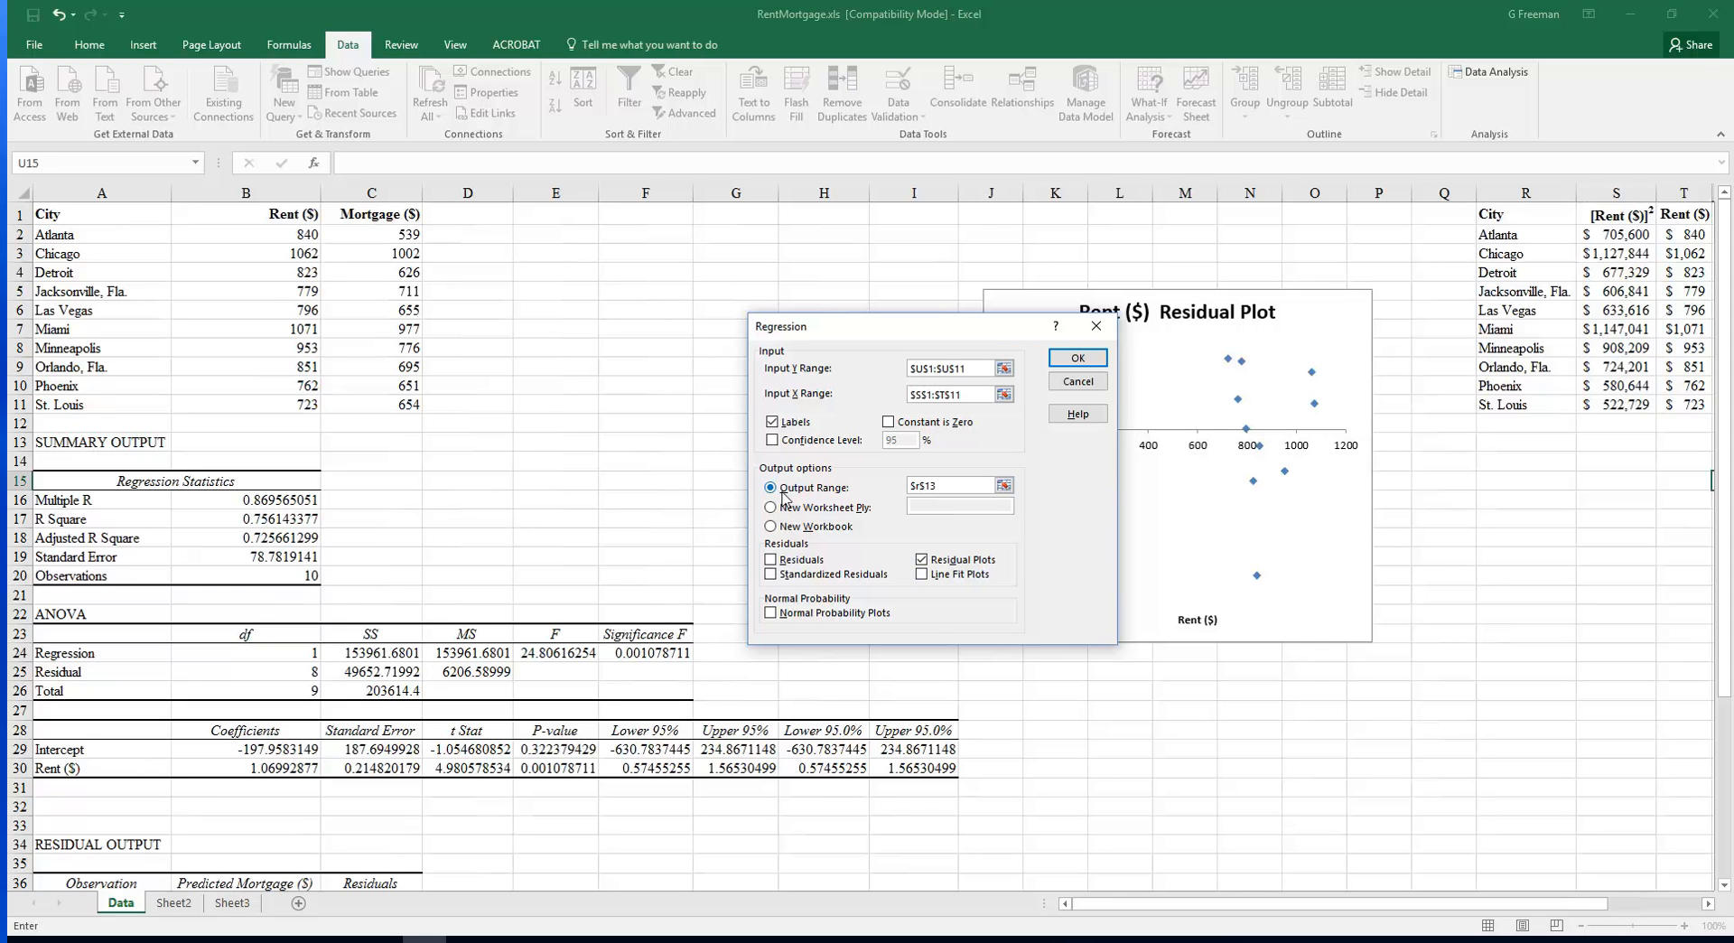
{"action": "left_click", "coordinate": [1076, 359]}
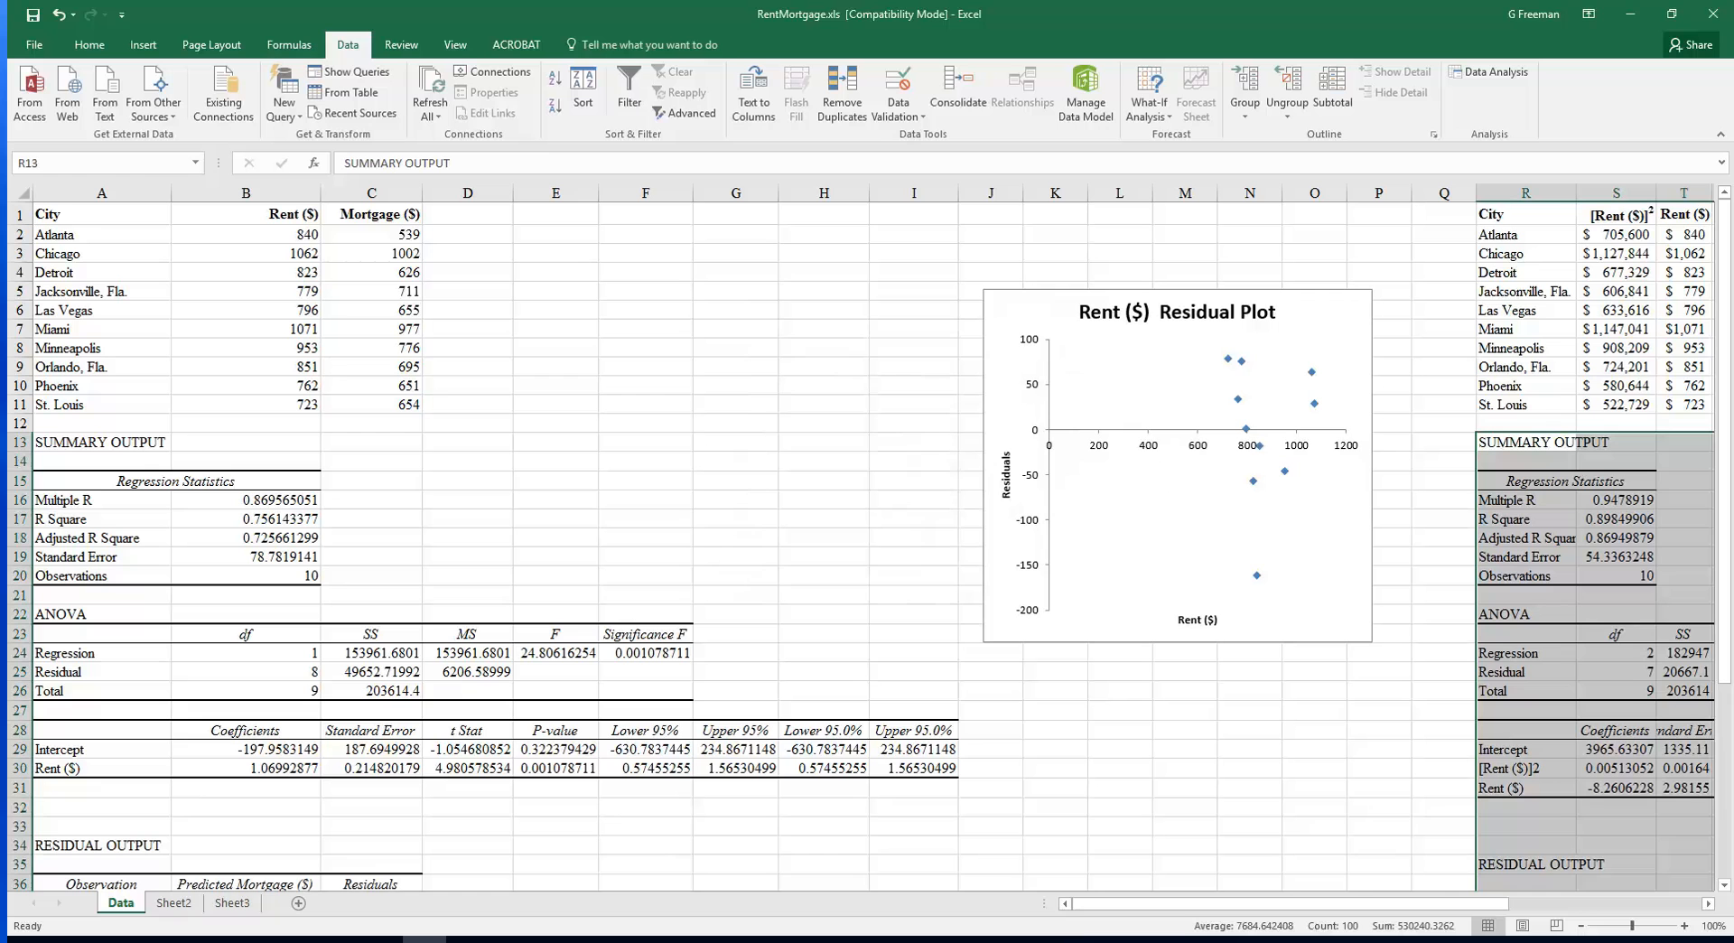
Autofit the widths of columns R through Z holding the new regression output
{"action": "left_click_drag", "start_coordinate": [1340, 908], "coordinate": [1499, 907]}
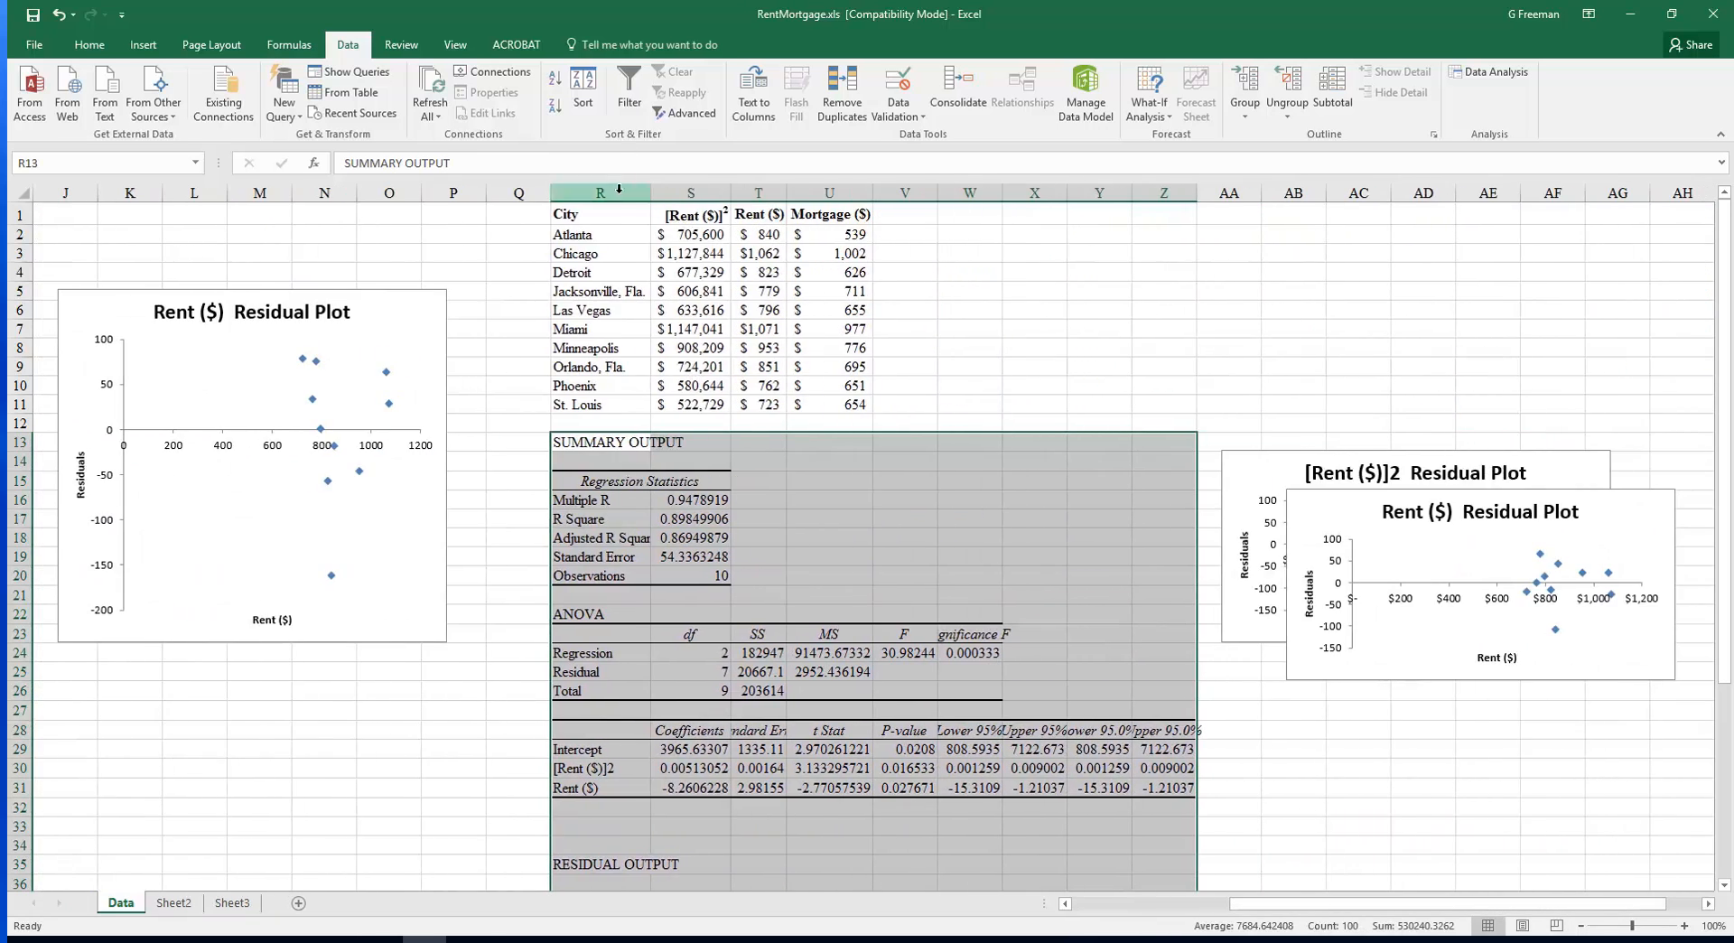
{"action": "left_click_drag", "start_coordinate": [587, 193], "coordinate": [1135, 193]}
{"action": "double_click", "coordinate": [1136, 192]}
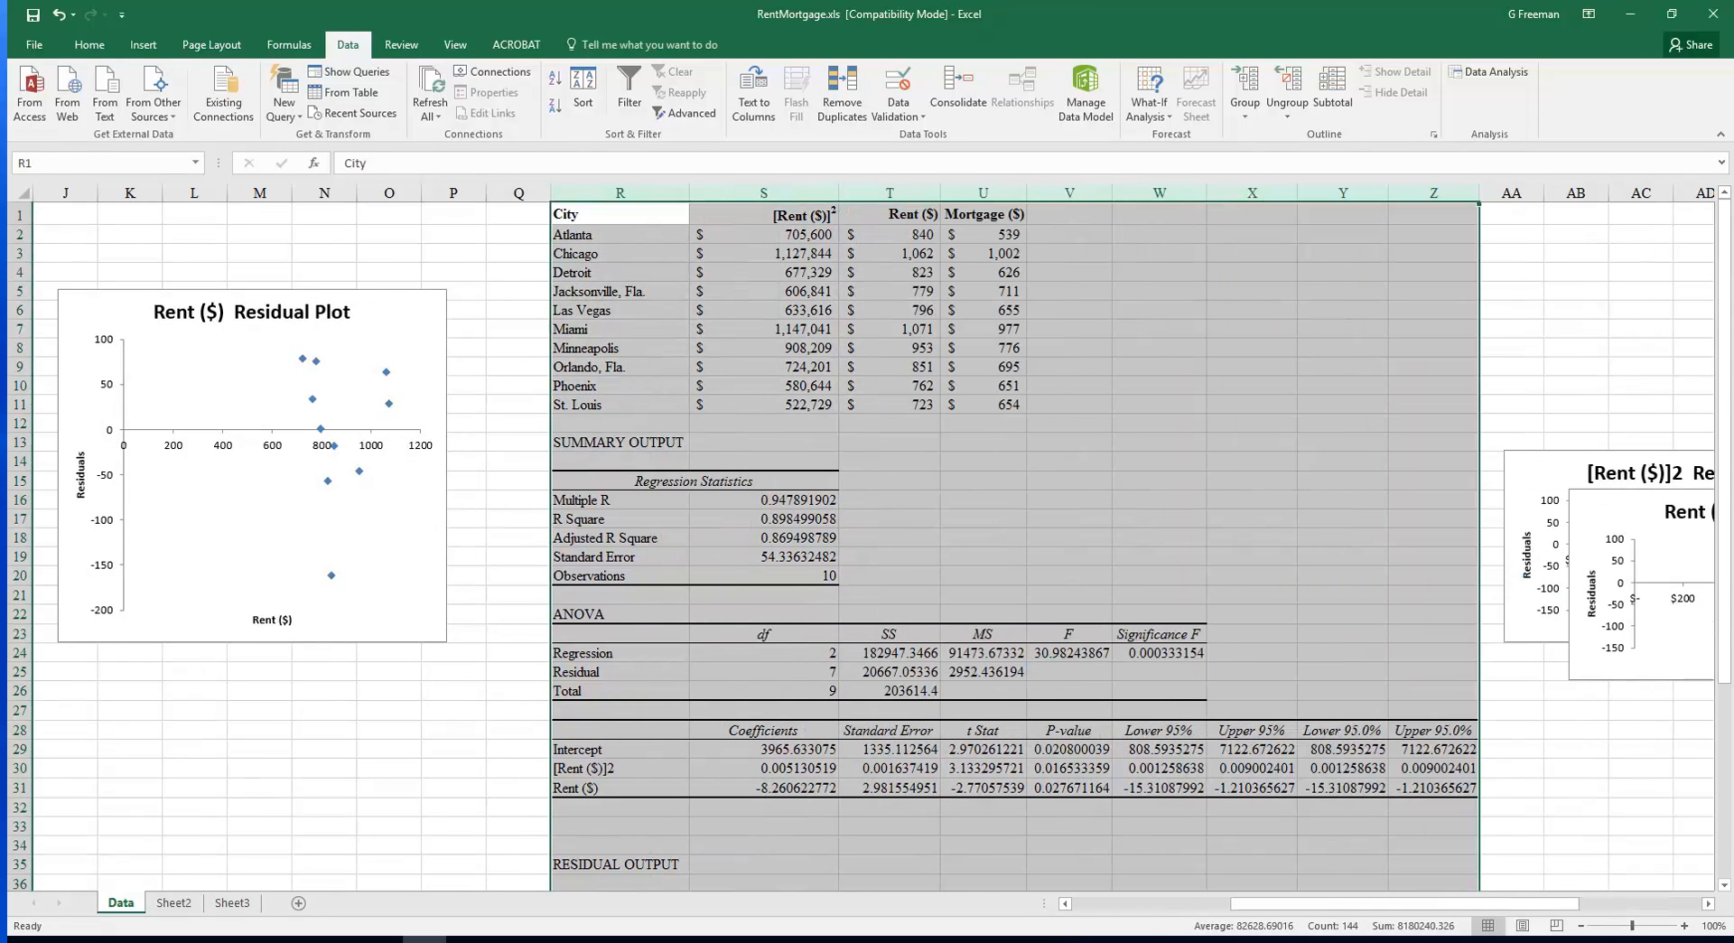
Arrange the two new residual plots stacked one above the other beside the new output
{"action": "left_click_drag", "start_coordinate": [1228, 905], "coordinate": [1590, 887]}
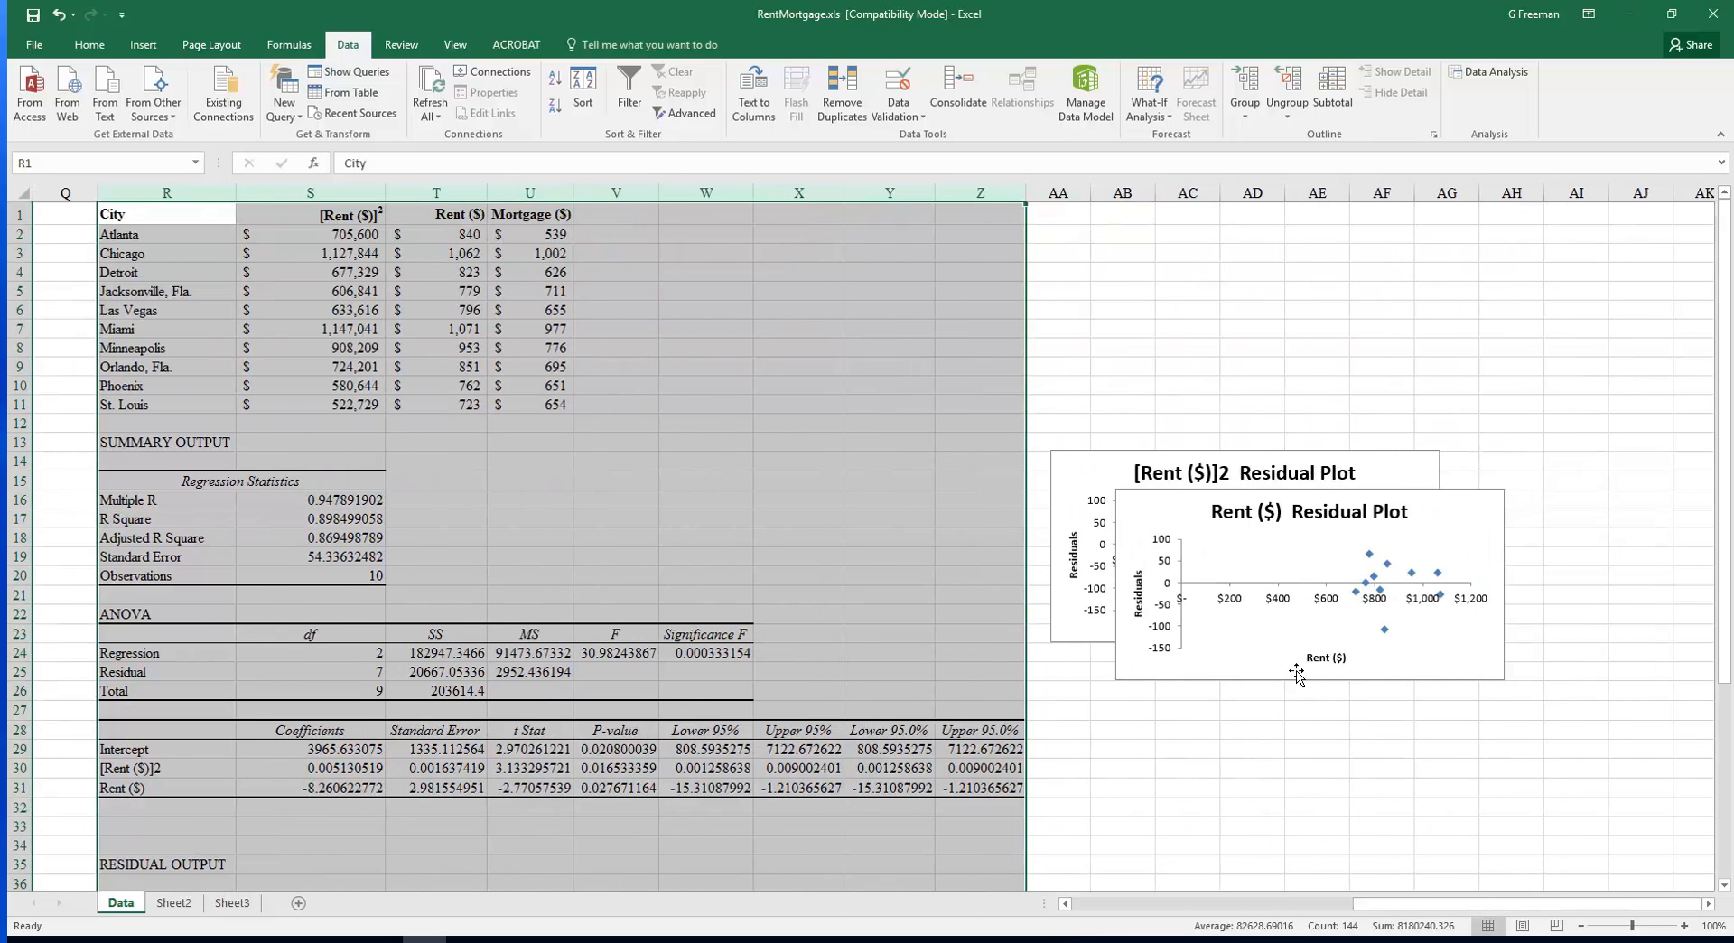
{"action": "left_click", "coordinate": [1211, 667]}
{"action": "left_click_drag", "start_coordinate": [1209, 667], "coordinate": [1225, 863]}
{"action": "left_click_drag", "start_coordinate": [1103, 472], "coordinate": [1055, 263]}
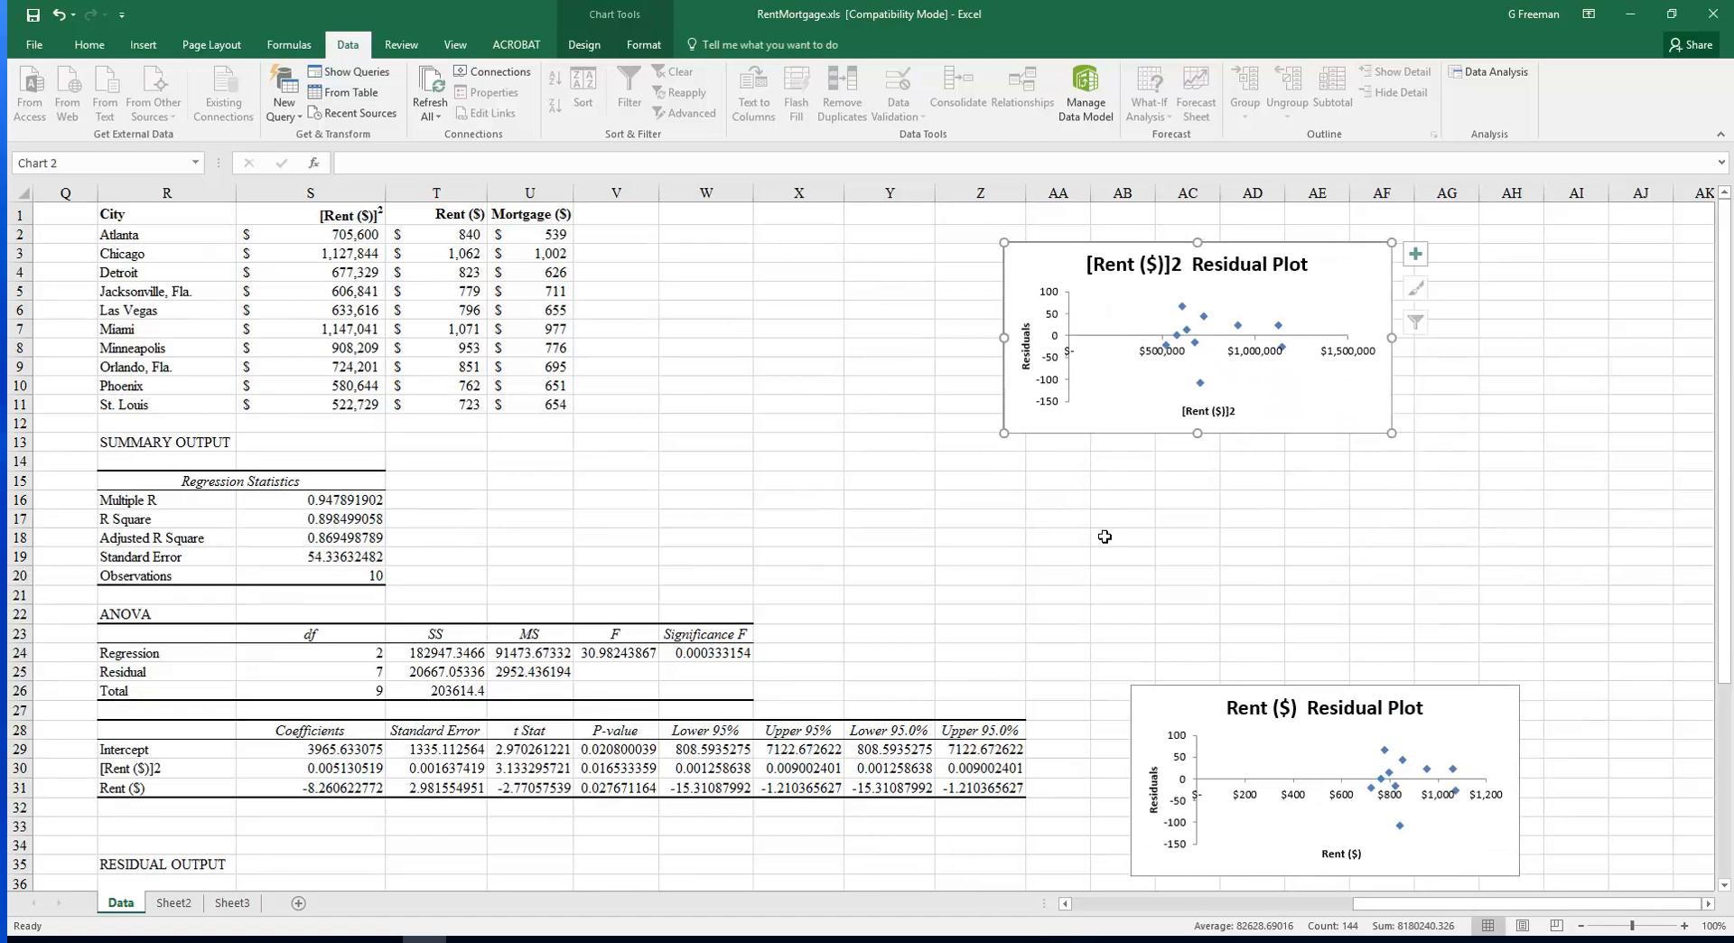
{"action": "left_click_drag", "start_coordinate": [1149, 709], "coordinate": [1010, 469]}
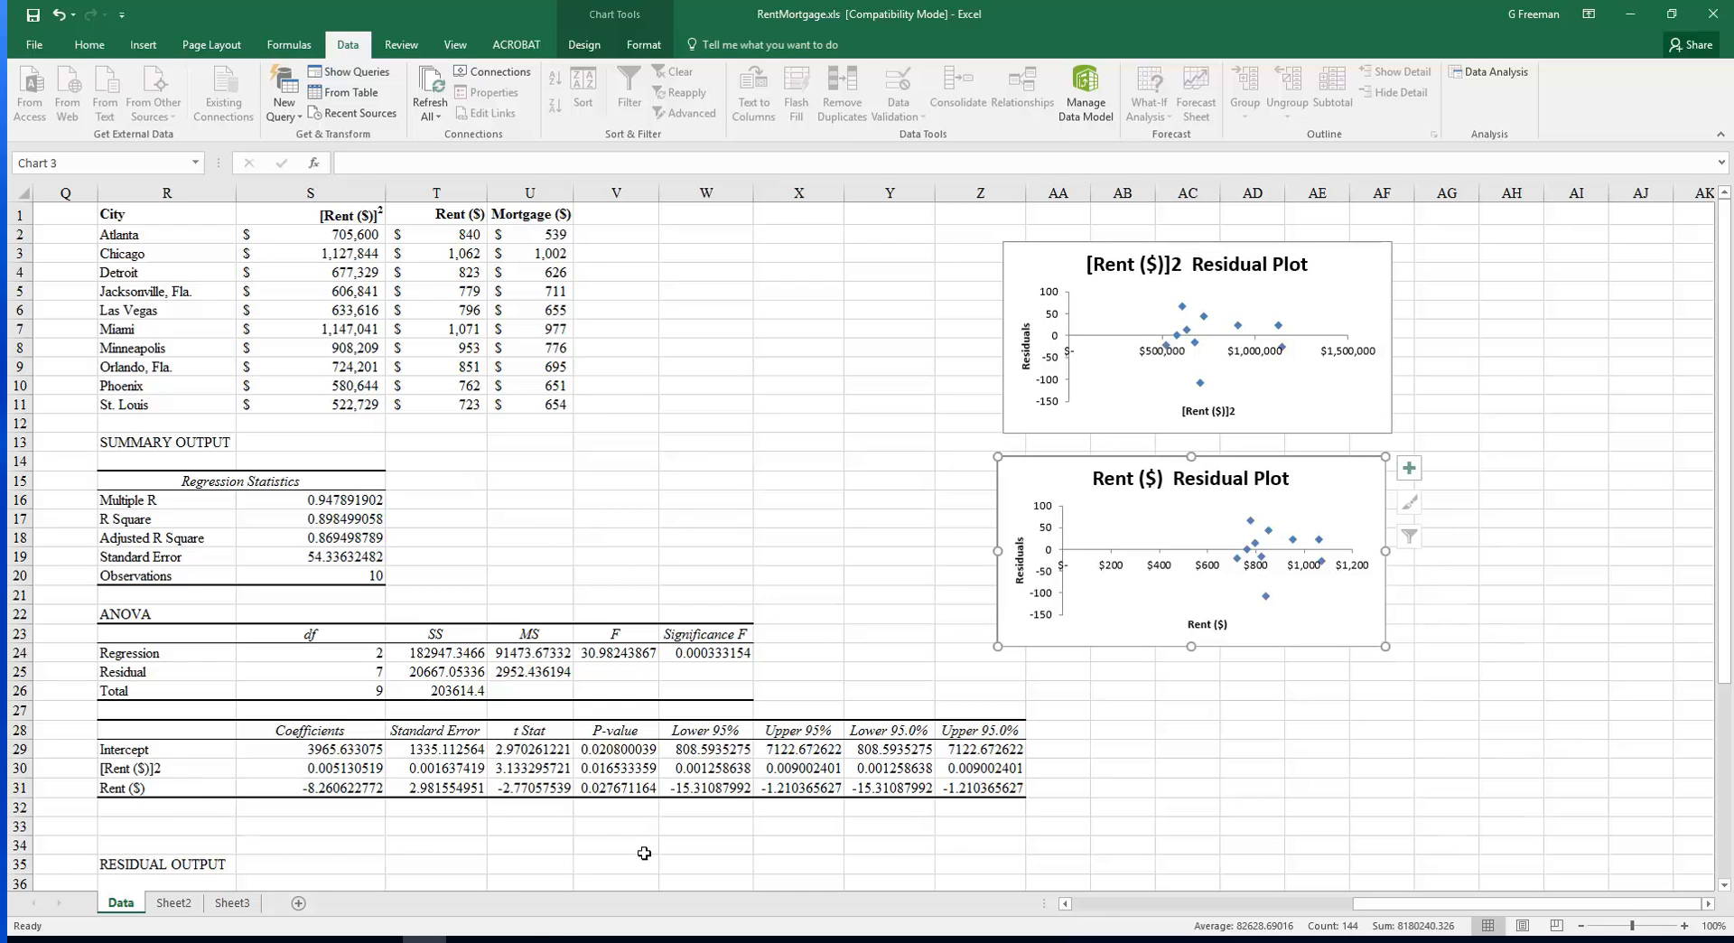
Examine the Rent ($) p-value in the new regression output
{"action": "left_click", "coordinate": [614, 770]}
{"action": "left_click", "coordinate": [618, 777]}
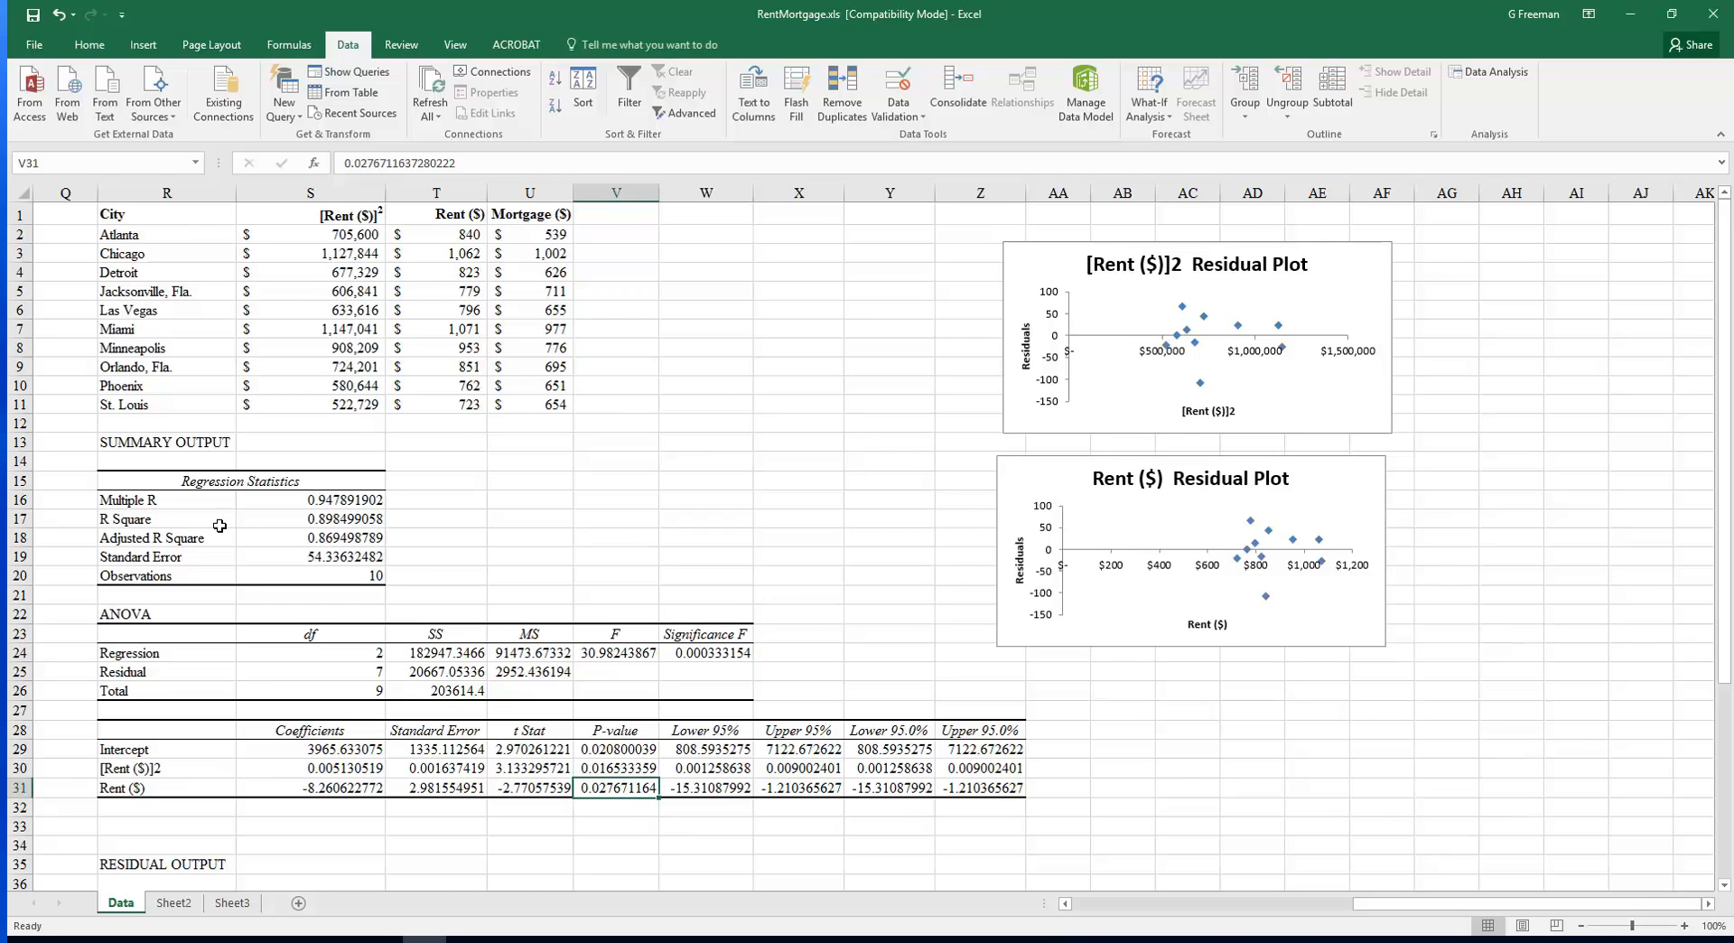
Compare the R Square and Standard Error of the multiple regression output with those of the simple regression output
{"action": "left_click", "coordinate": [132, 518]}
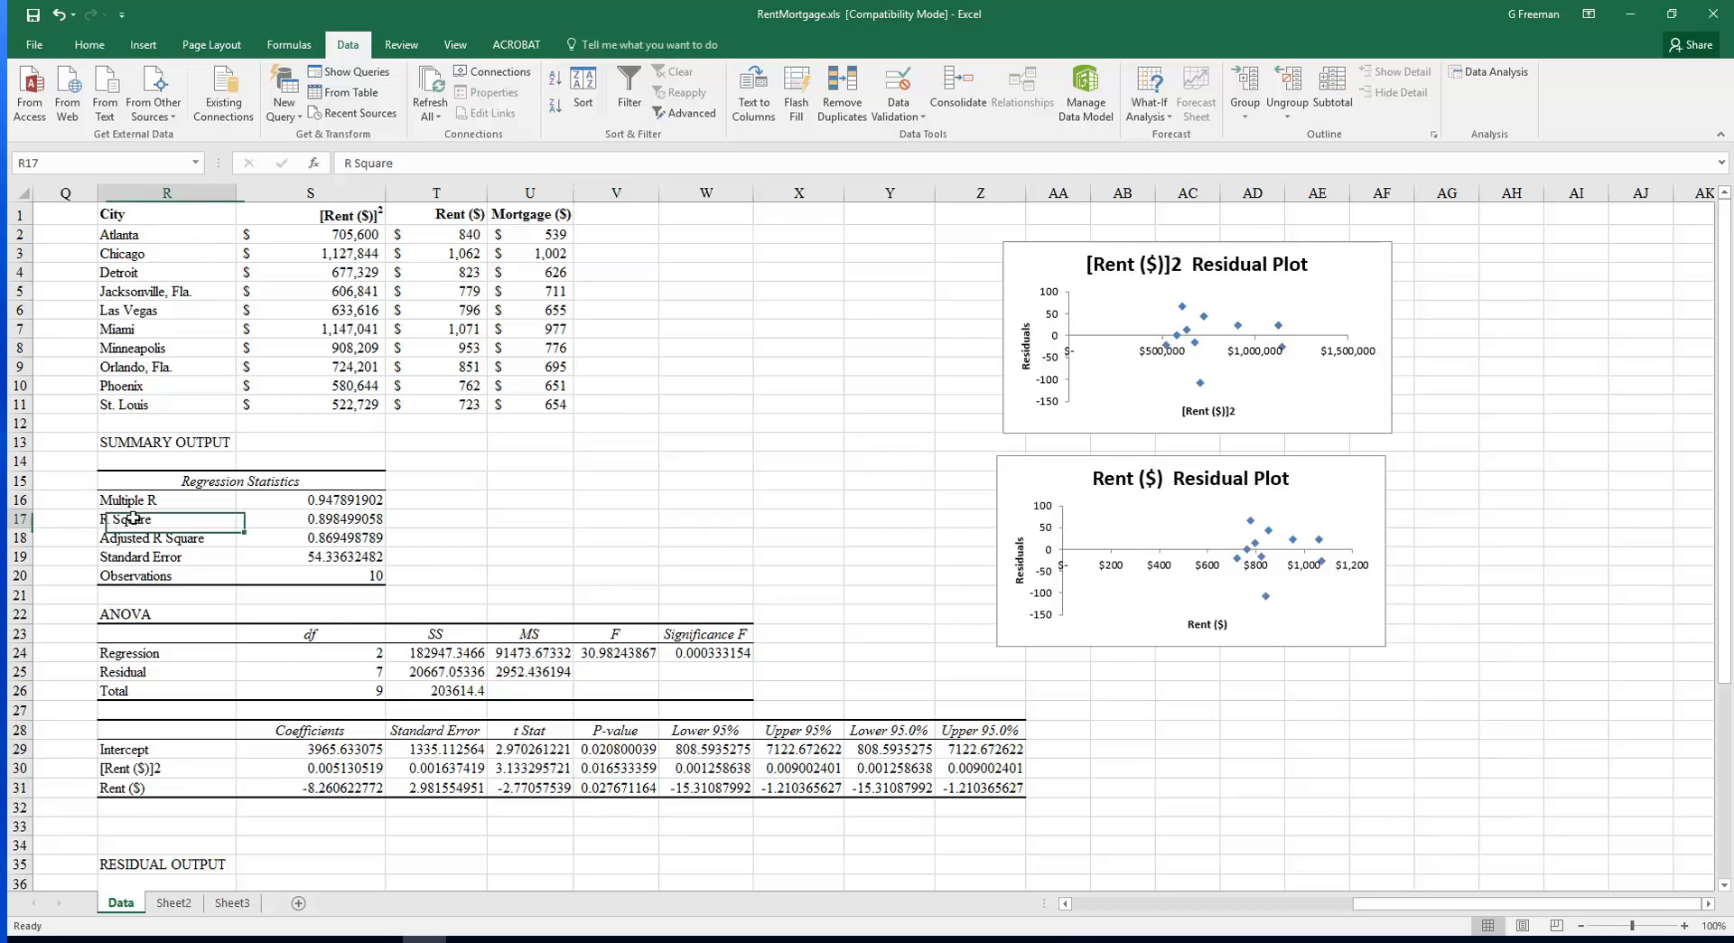
{"action": "left_click", "coordinate": [342, 520]}
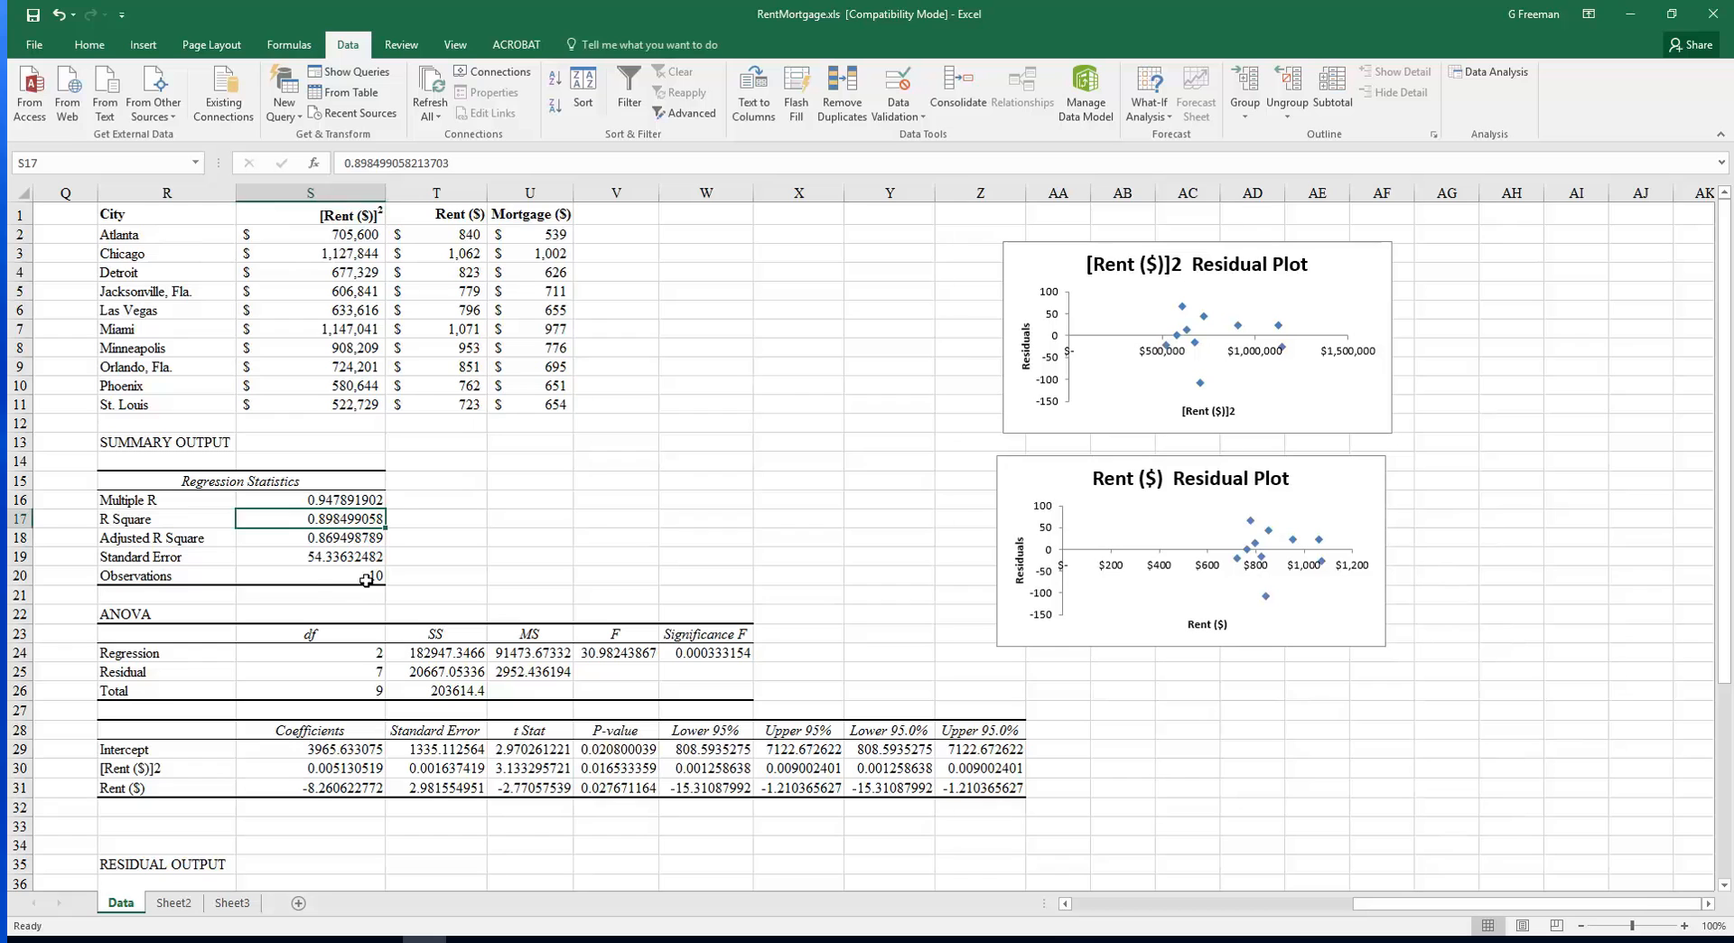
{"action": "left_click", "coordinate": [194, 560]}
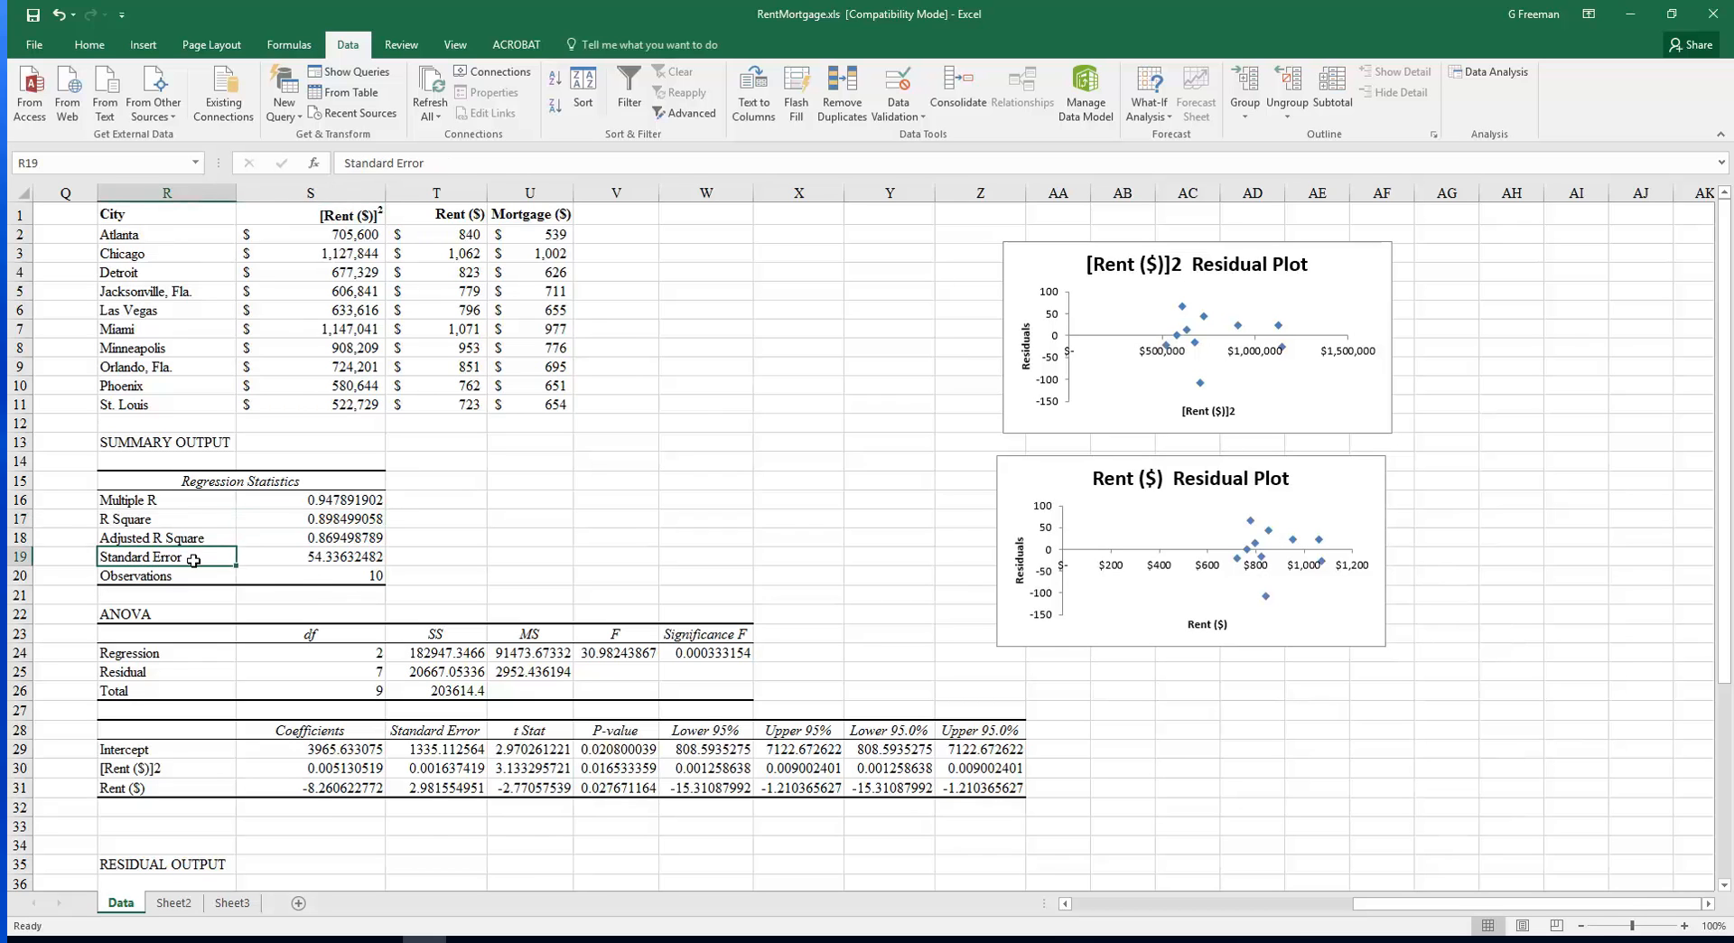
{"action": "left_click", "coordinate": [281, 560]}
{"action": "left_click_drag", "start_coordinate": [1426, 903], "coordinate": [1020, 908]}
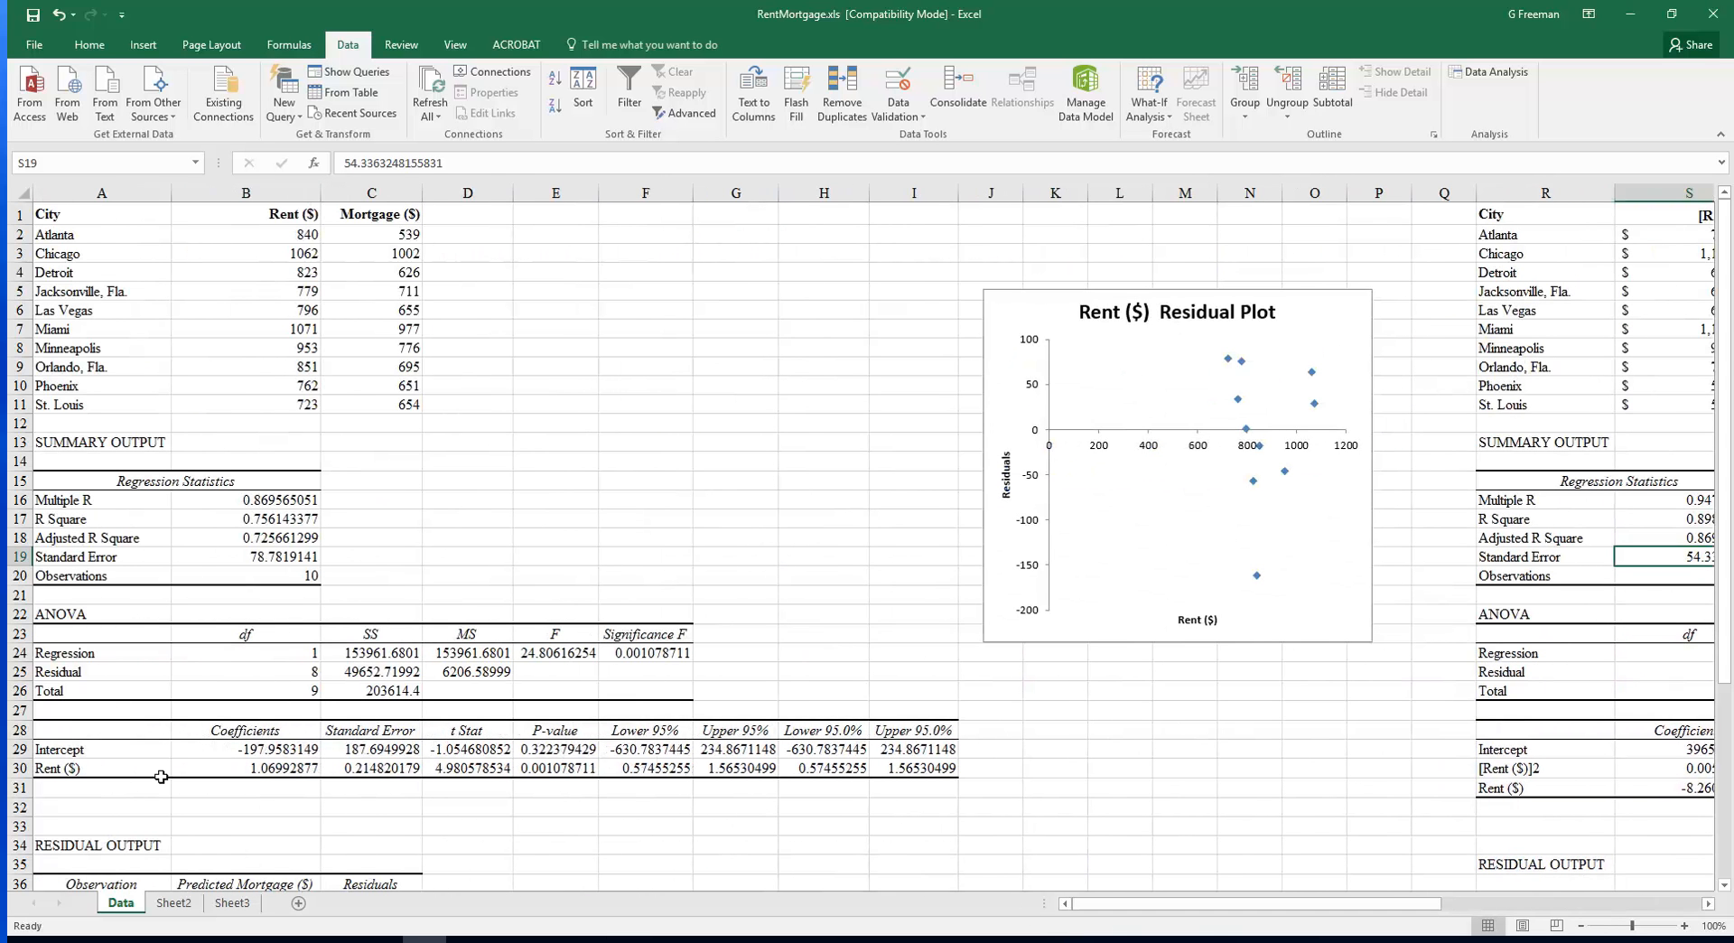
{"action": "left_click", "coordinate": [233, 559]}
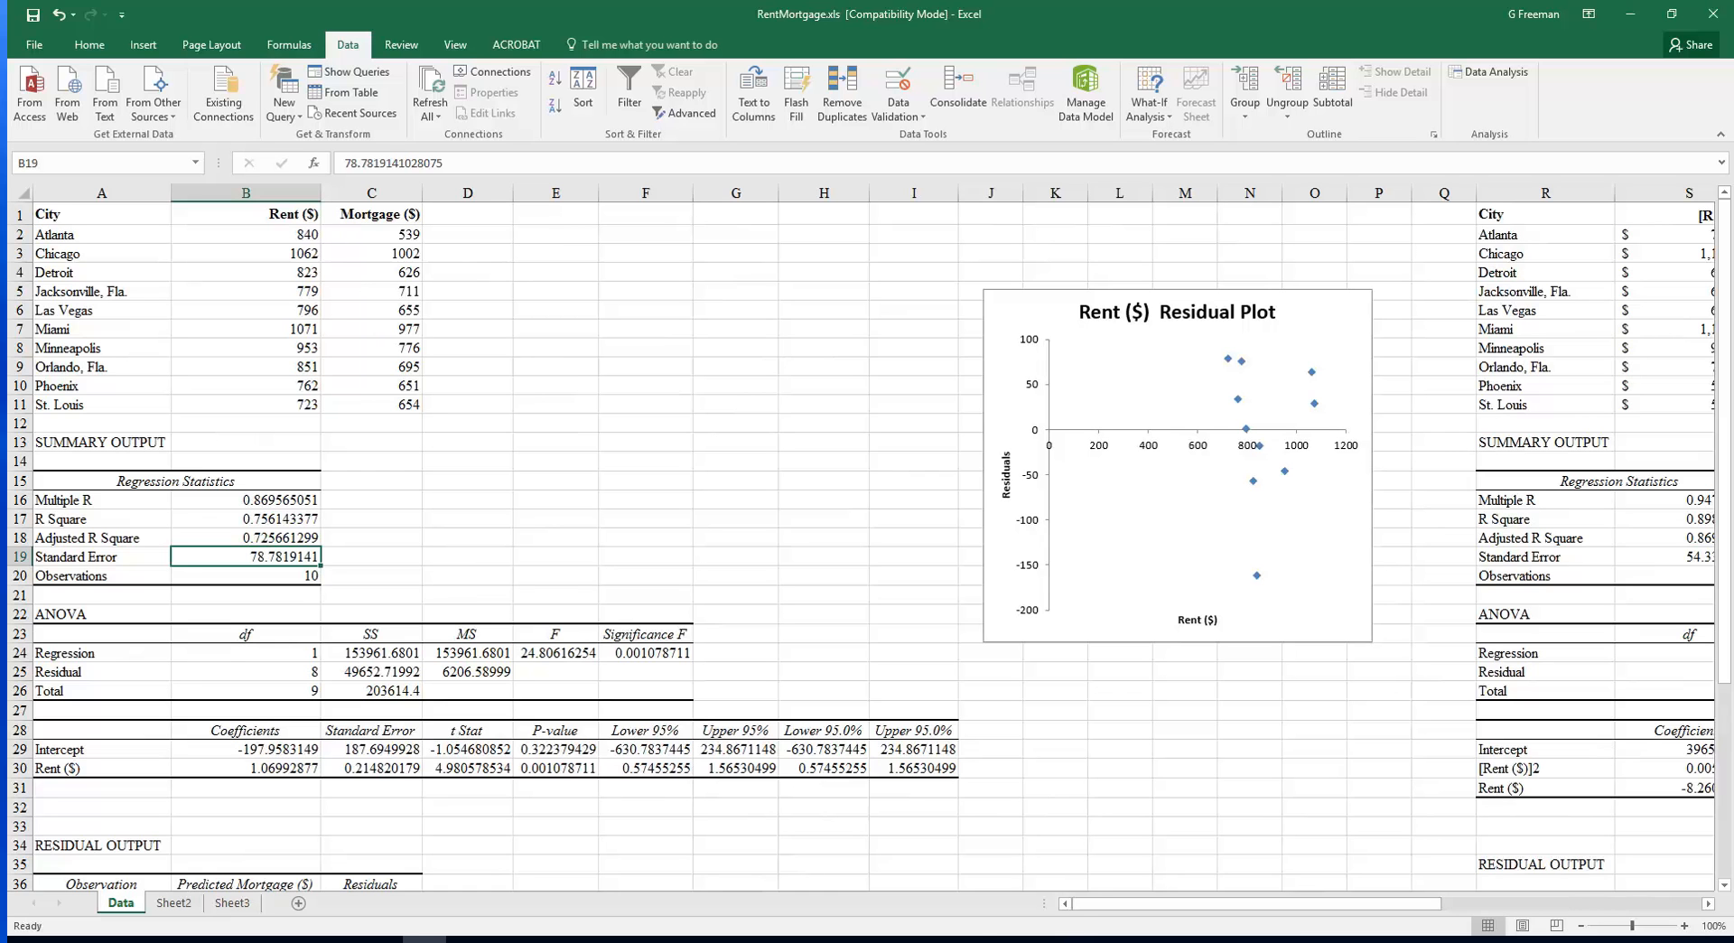
{"action": "left_click_drag", "start_coordinate": [1104, 905], "coordinate": [1291, 929]}
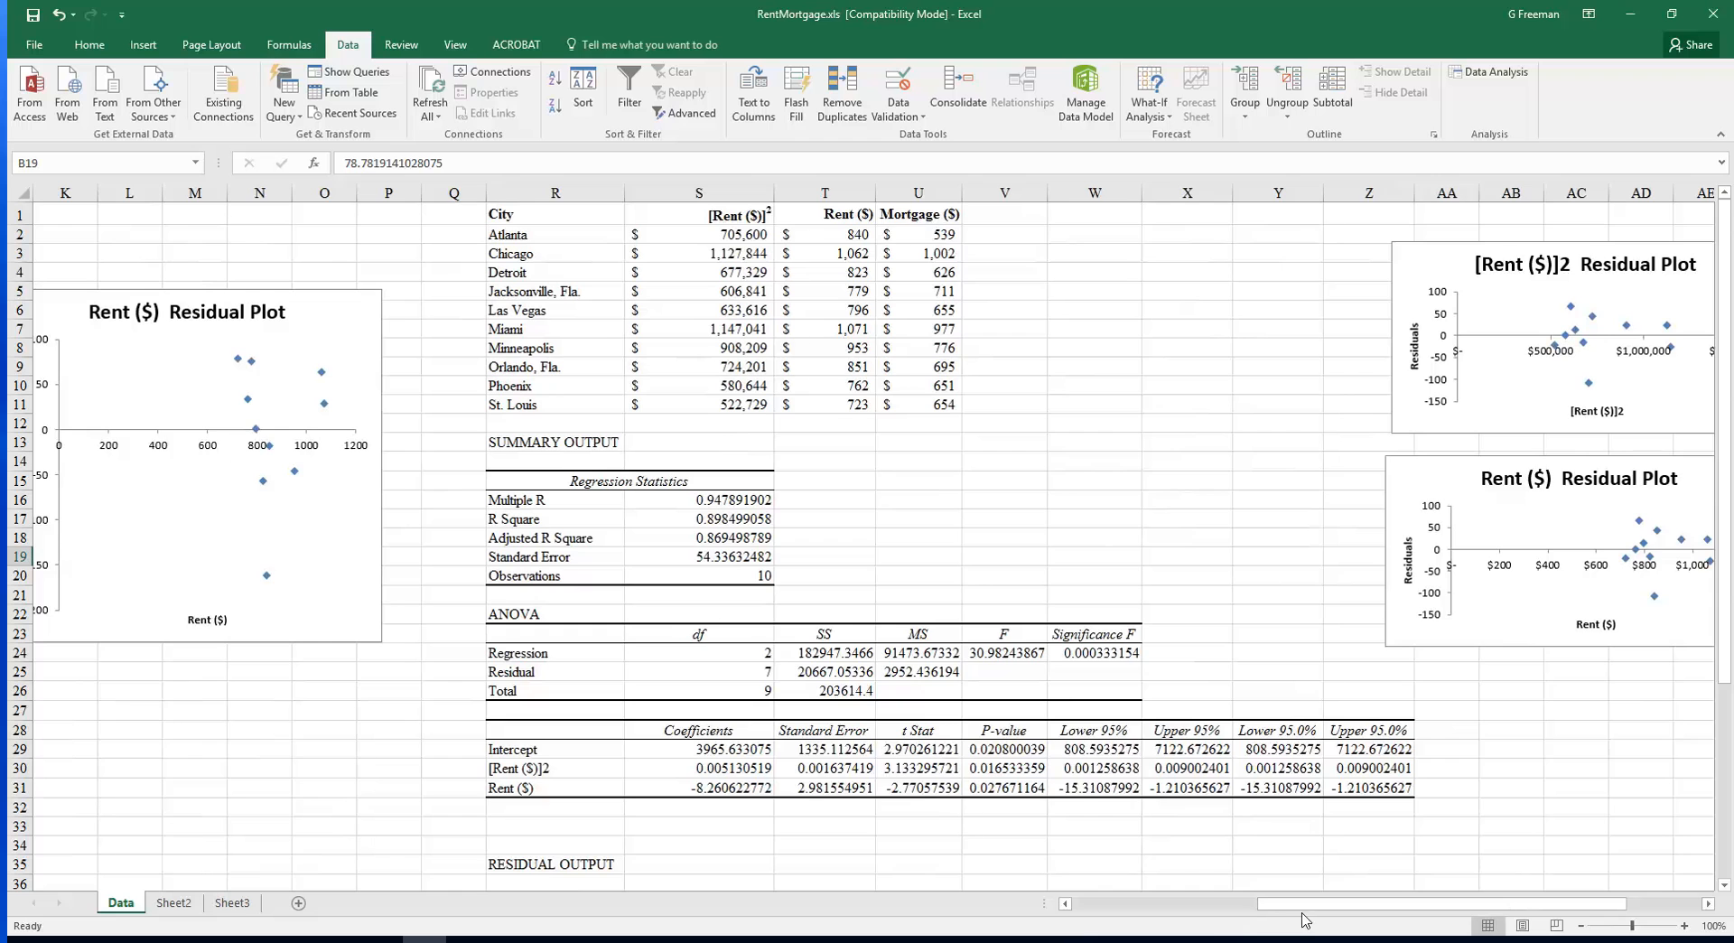
{"action": "left_click_drag", "start_coordinate": [1306, 911], "coordinate": [1077, 915]}
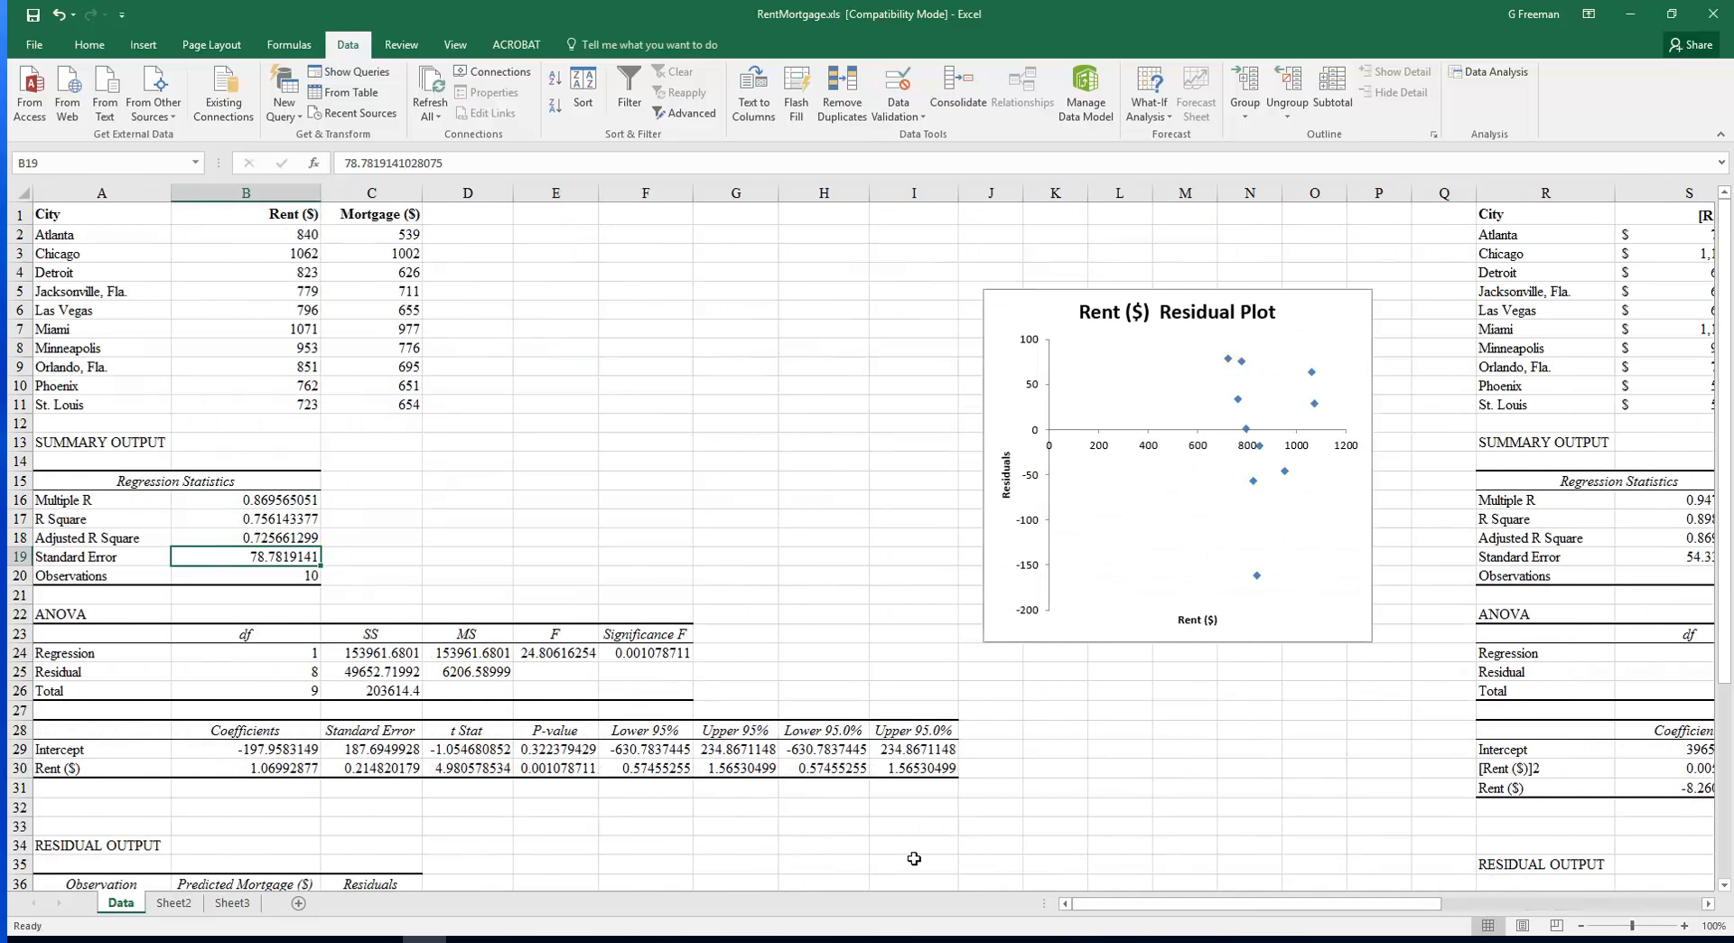